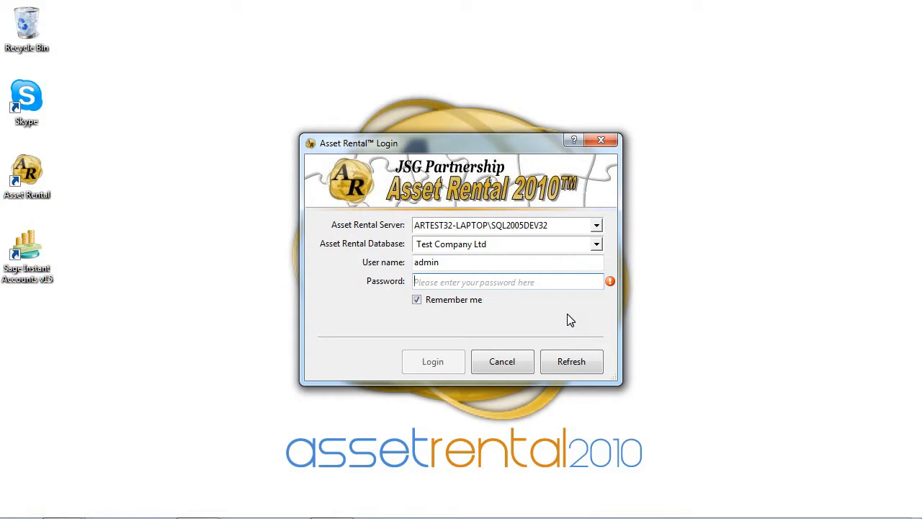
Enter the account password and log in to the Test Company Ltd database.
type("••••••")
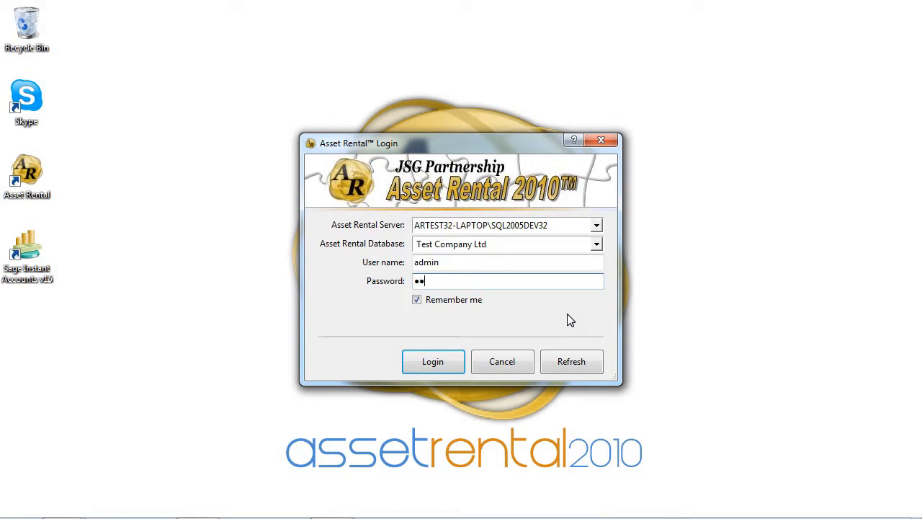
type("••")
left_click(444, 361)
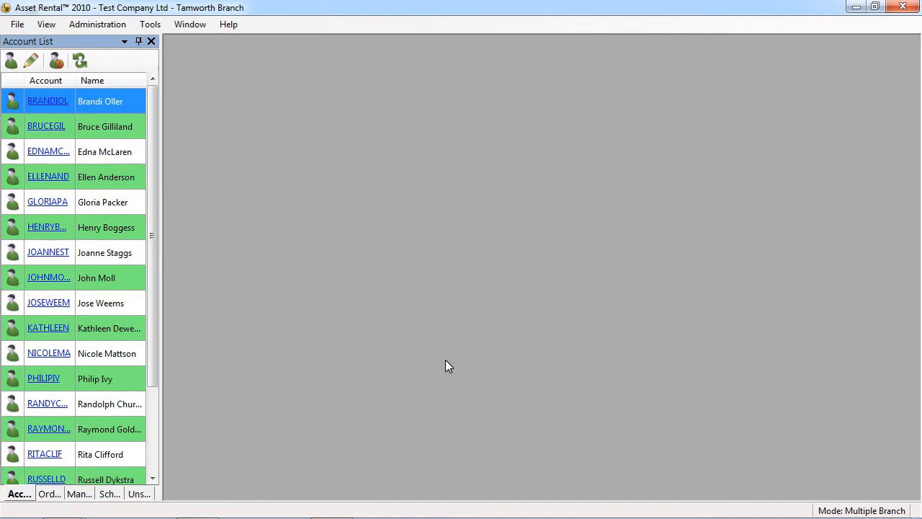
View the Order List and the Scheduled Route List.
left_click(48, 494)
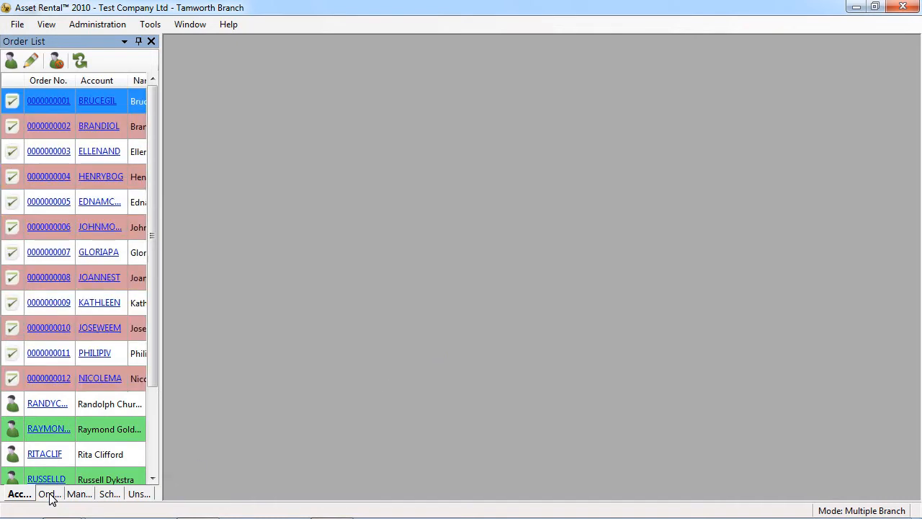
left_click(106, 494)
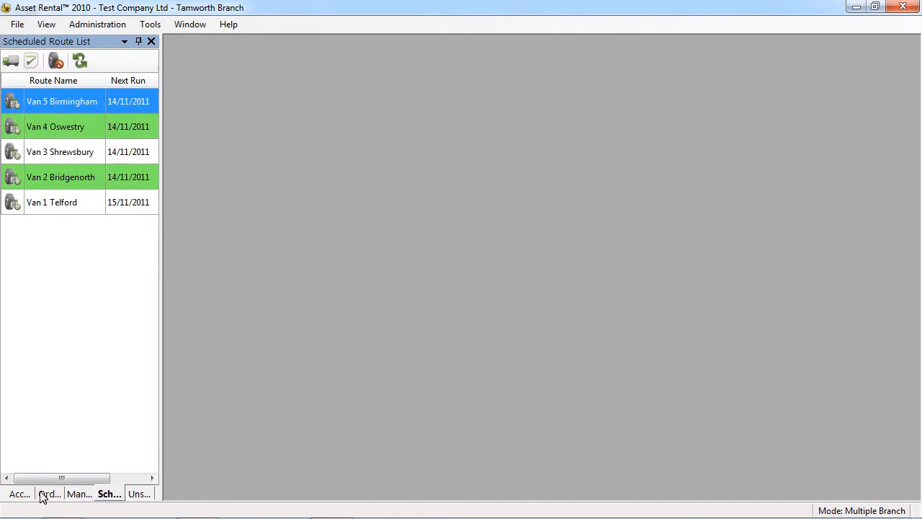
Dock the Account List on the opposite side of the workspace with auto-hide, and return it to its original docked group.
left_click_drag(15, 493, 896, 266)
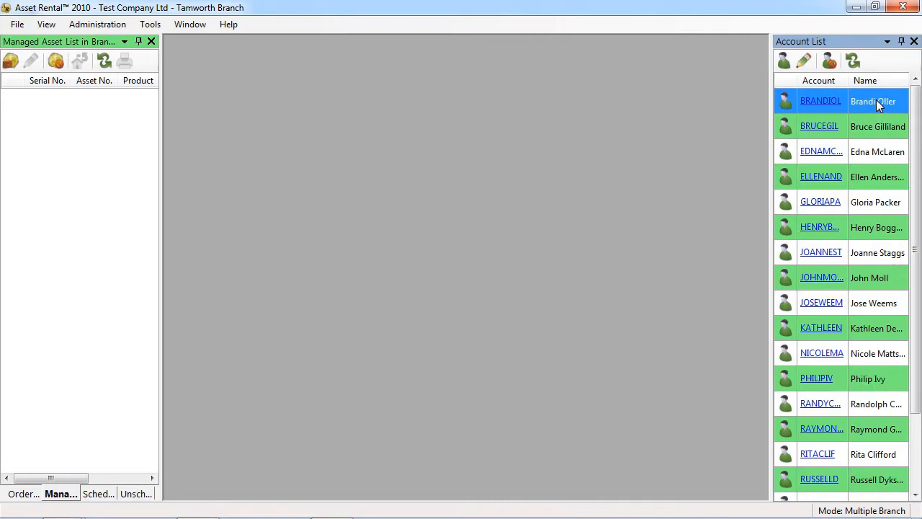
left_click(901, 42)
mouse_move(912, 52)
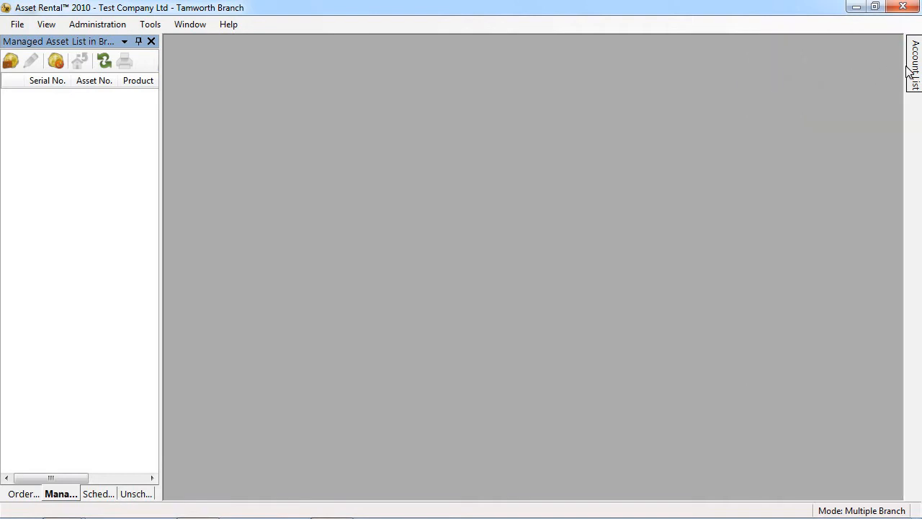
mouse_move(916, 70)
left_click(883, 42)
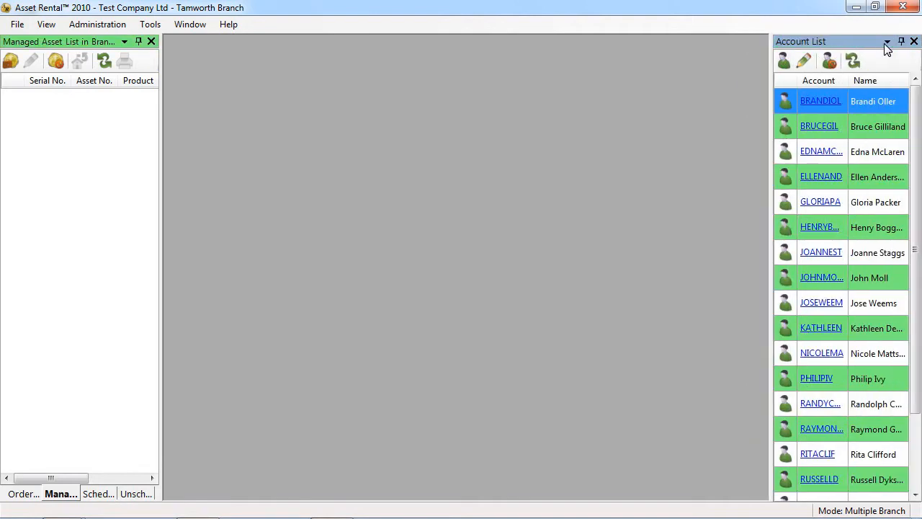
left_click_drag(864, 39, 81, 267)
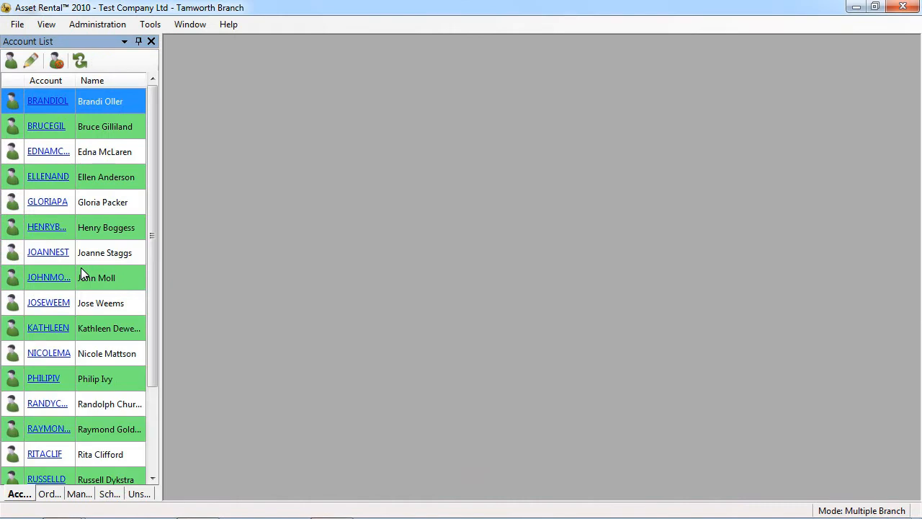
Open the fourth customer's account and bring up the order from its Order History.
mouse_move(59, 178)
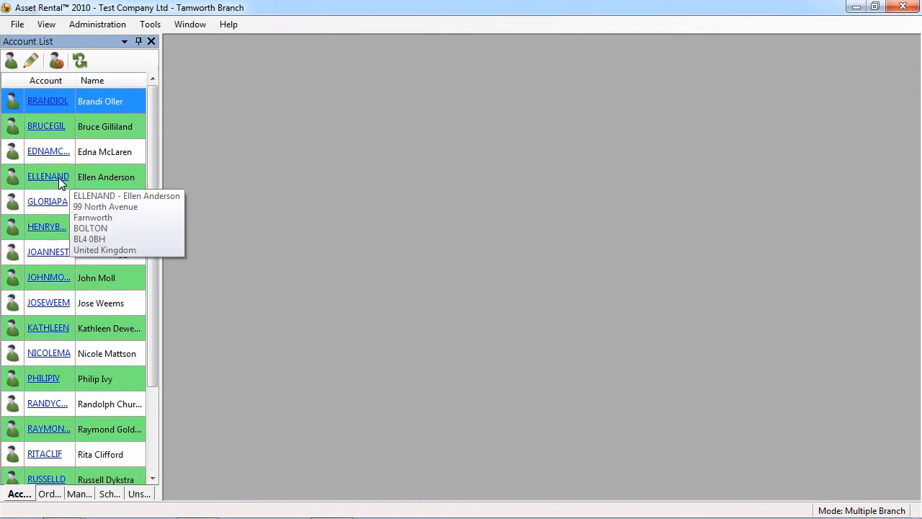
left_click(59, 177)
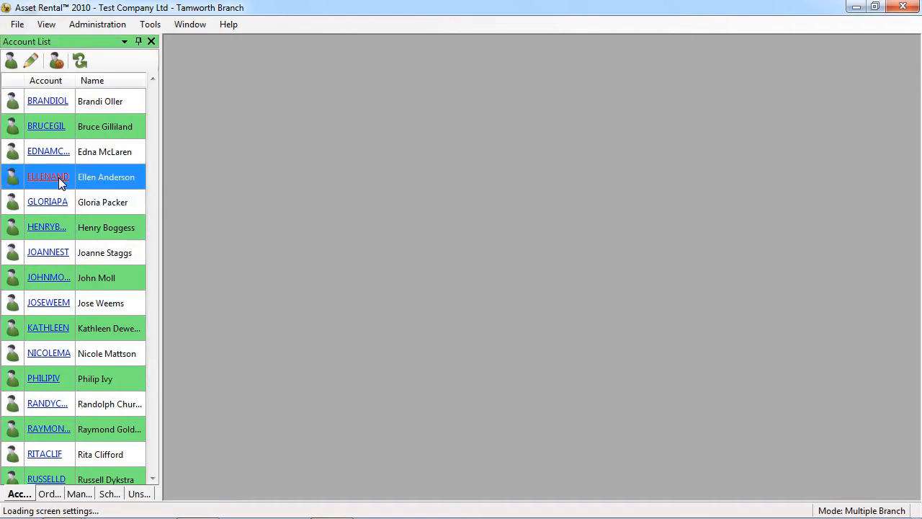
left_click(216, 389)
left_click(387, 182)
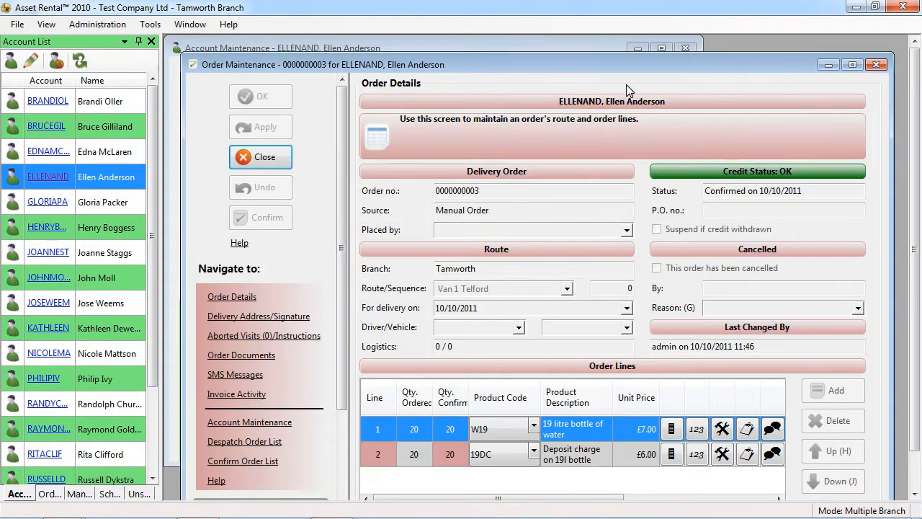
Reopen the customer's account from the order's Account Maintenance link, and close the account and order windows.
left_click(680, 49)
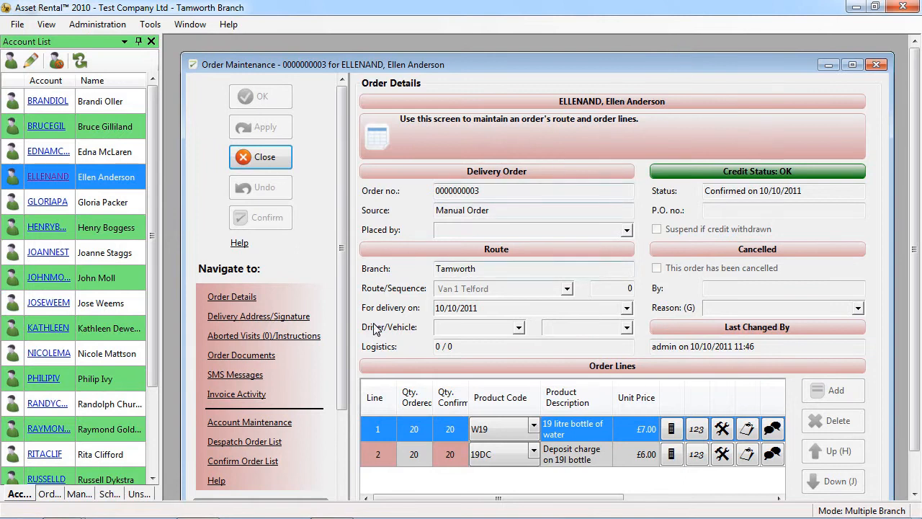
left_click(285, 423)
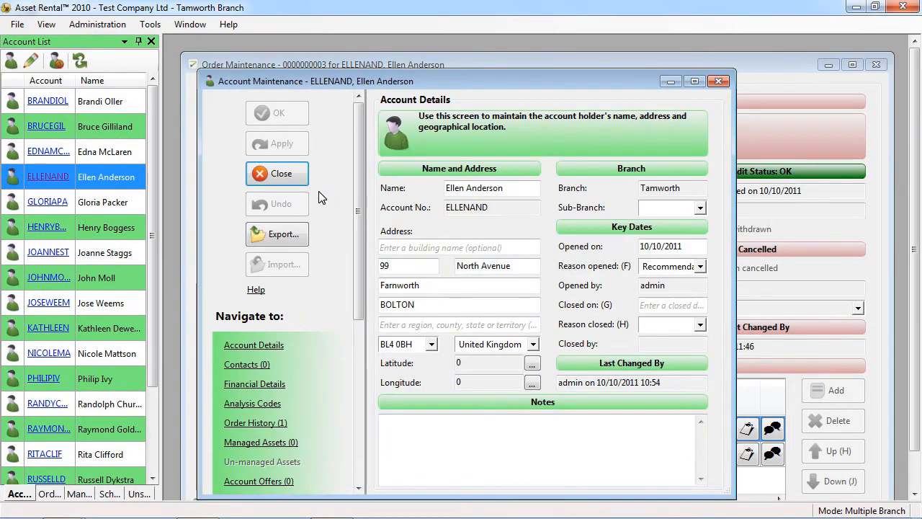
left_click(297, 180)
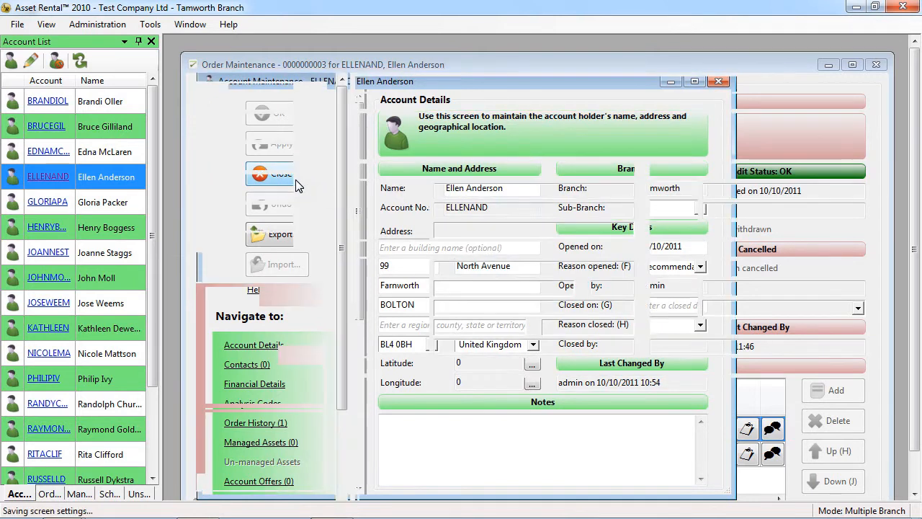
left_click(283, 162)
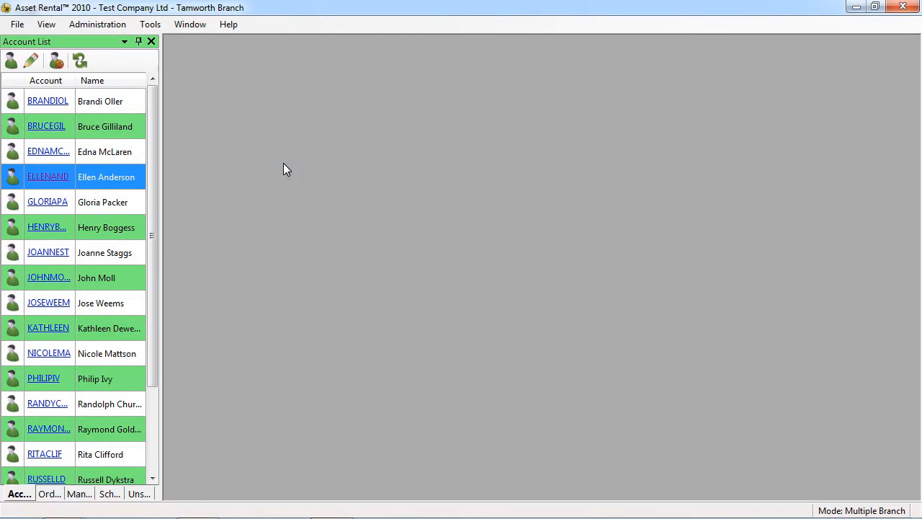
Enlarge the fourth customer's Account Maintenance window, and close and reopen it to check its saved size.
left_click(50, 176)
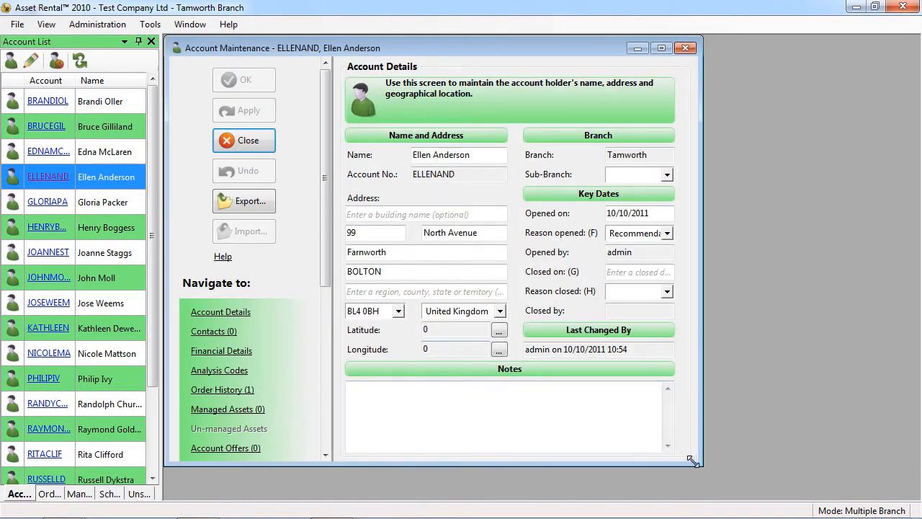
left_click_drag(694, 462, 882, 496)
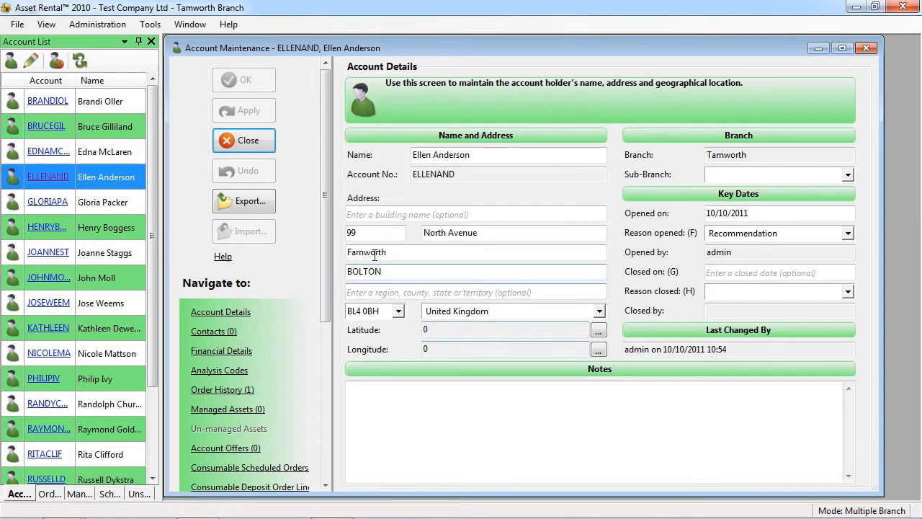
left_click(256, 143)
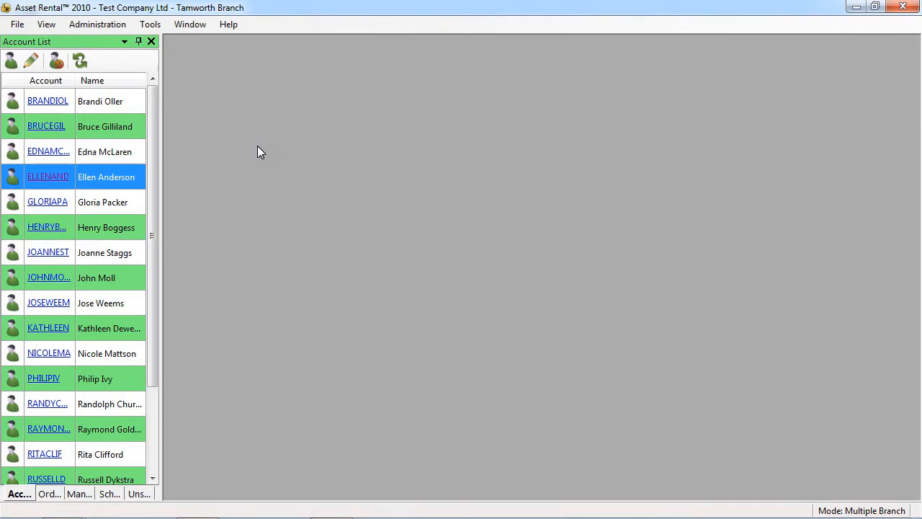
left_click(31, 175)
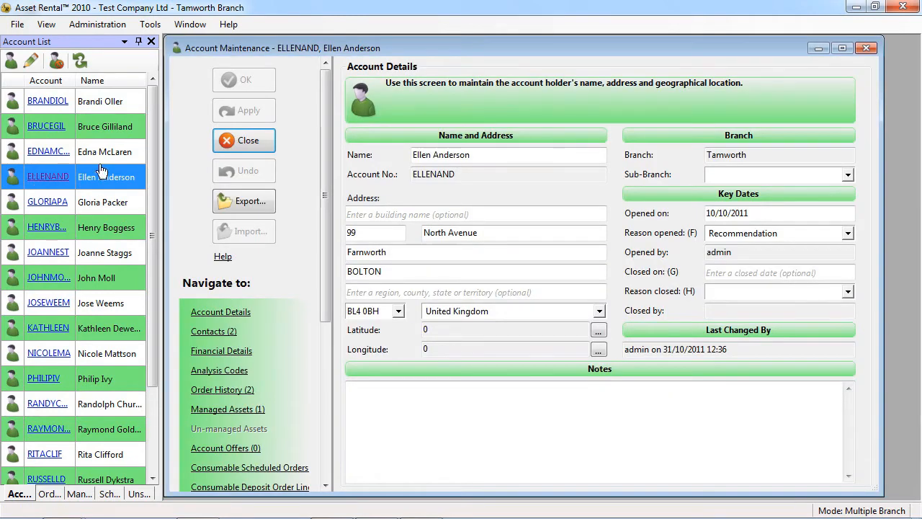
left_click(225, 143)
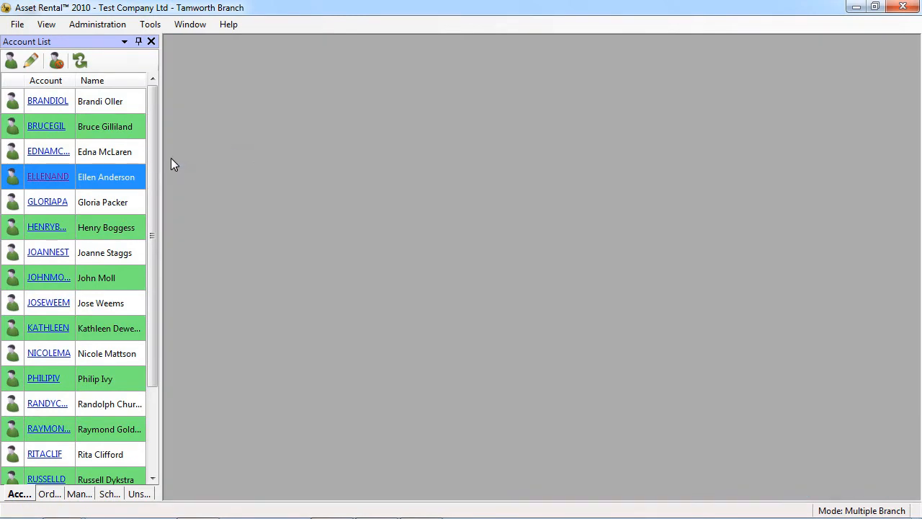
Narrow the Account List pane slightly and open the fourth customer's account again.
left_click_drag(162, 166, 155, 224)
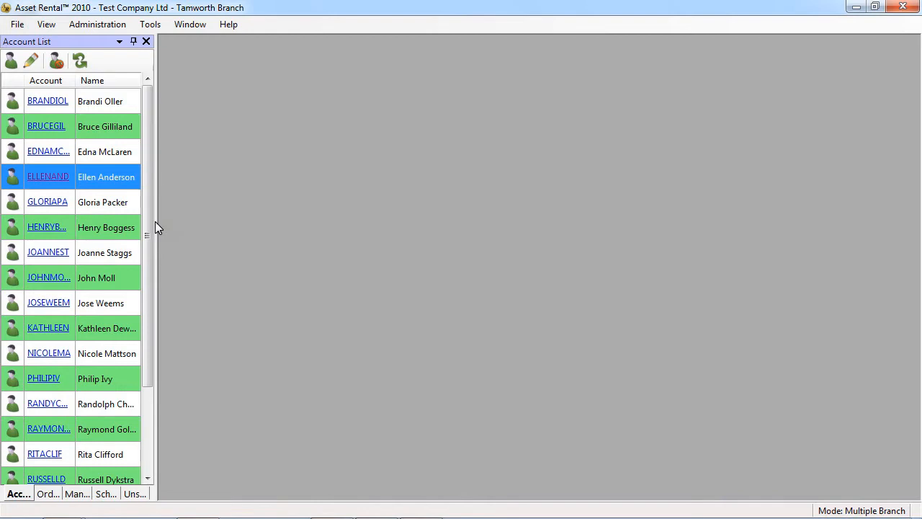
left_click(42, 175)
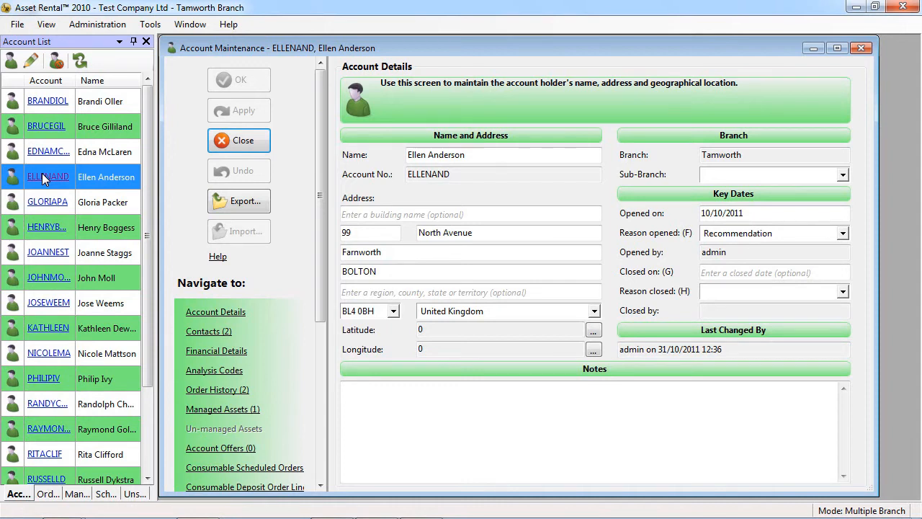
Set the Account Maintenance screen's background colour to pale lavender blue in the Screen Colour Settings, and close the account.
left_click(150, 24)
left_click(280, 157)
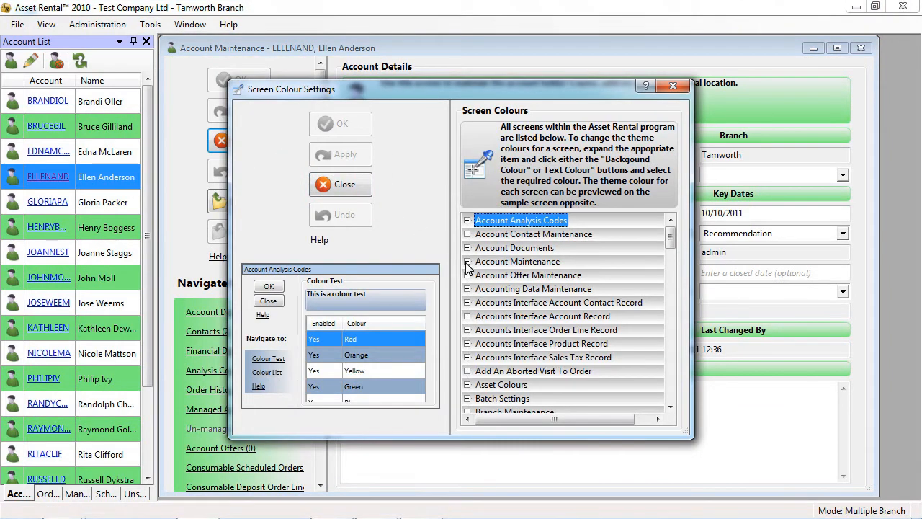
left_click(467, 261)
left_click(555, 281)
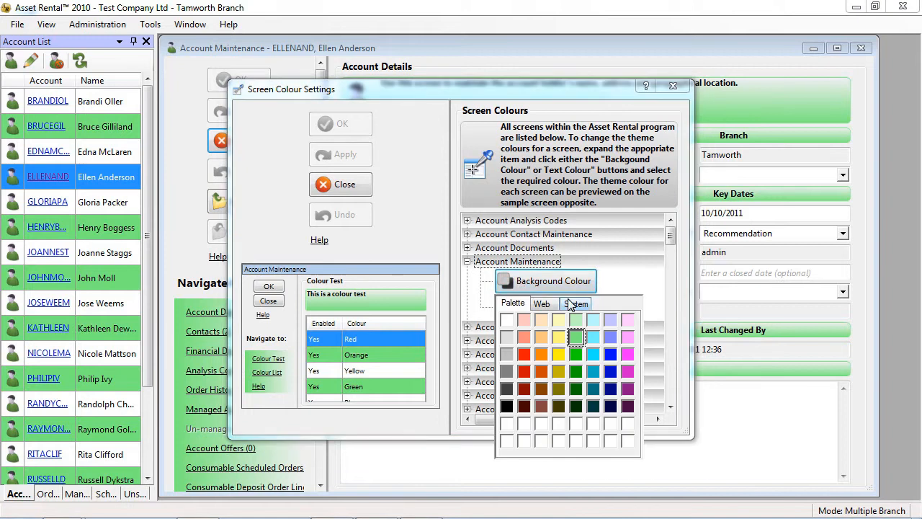
left_click(608, 319)
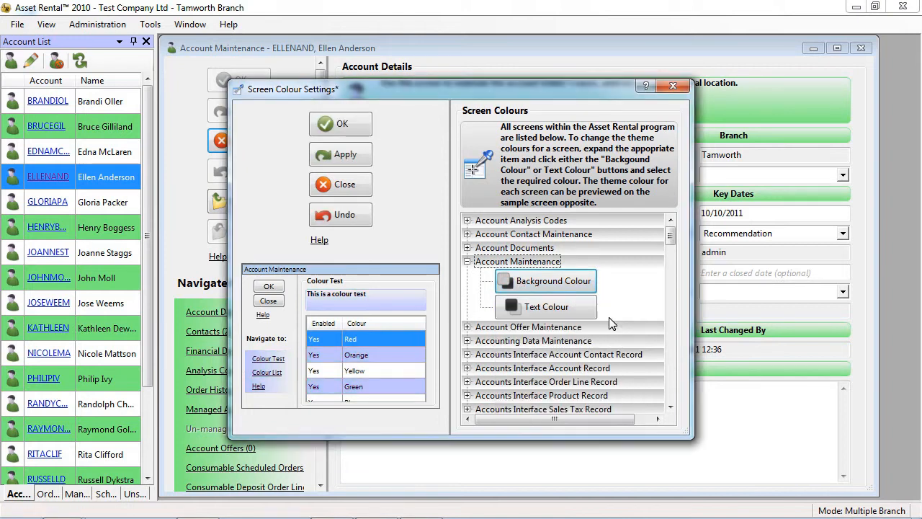
left_click(362, 123)
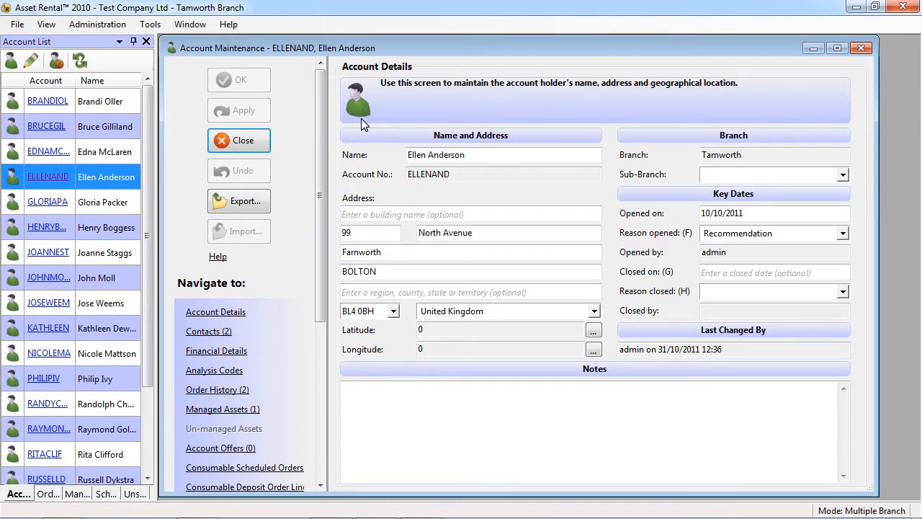
left_click(255, 140)
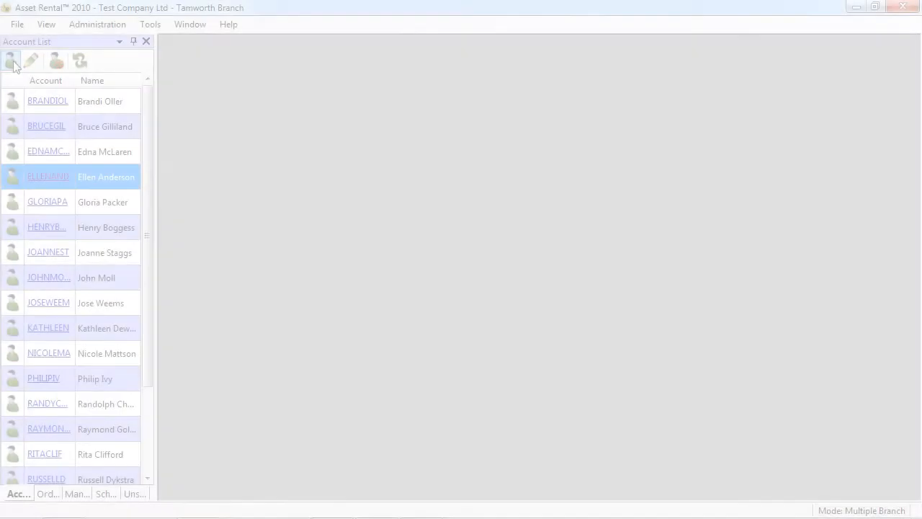
Start a new account, examine the validation markers beside the name and address fields, and close it unsaved.
left_click(13, 63)
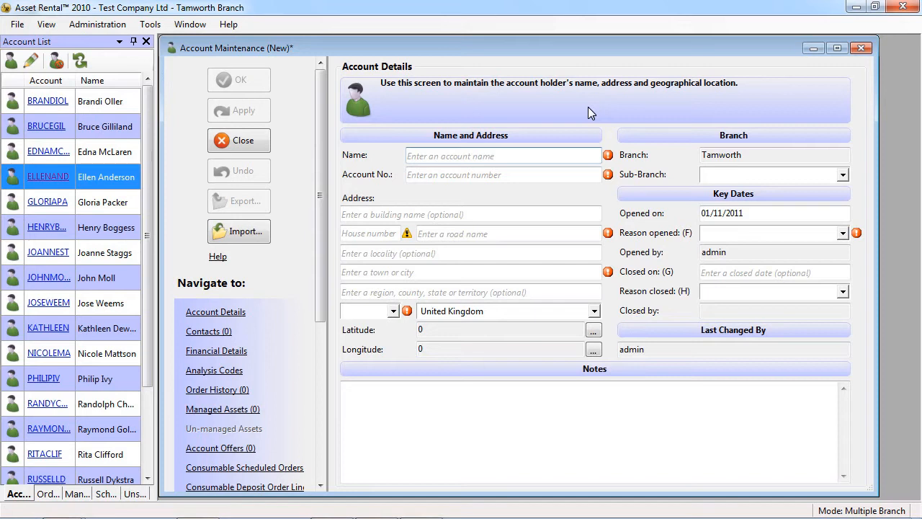
mouse_move(607, 157)
mouse_move(409, 233)
mouse_move(607, 236)
left_click(260, 143)
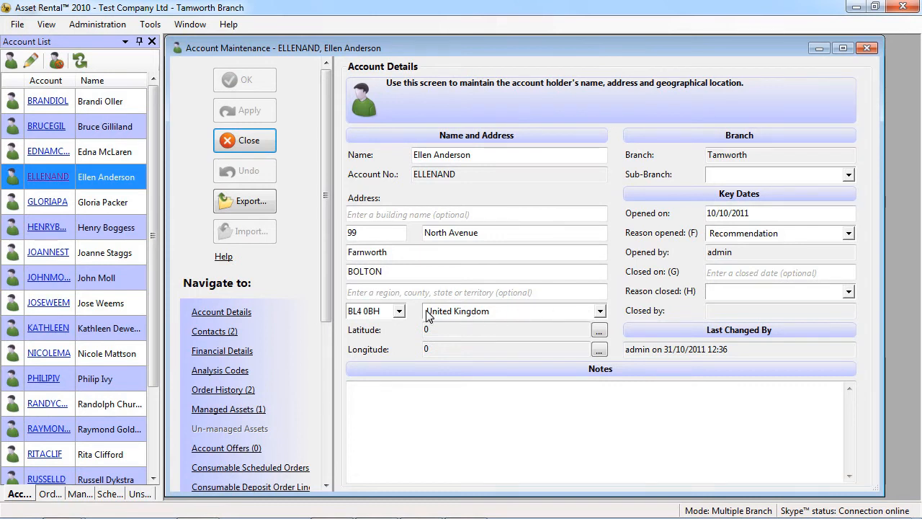
Examine the postcode address list and the Reason opened choices in the fourth customer's account details.
left_click(398, 311)
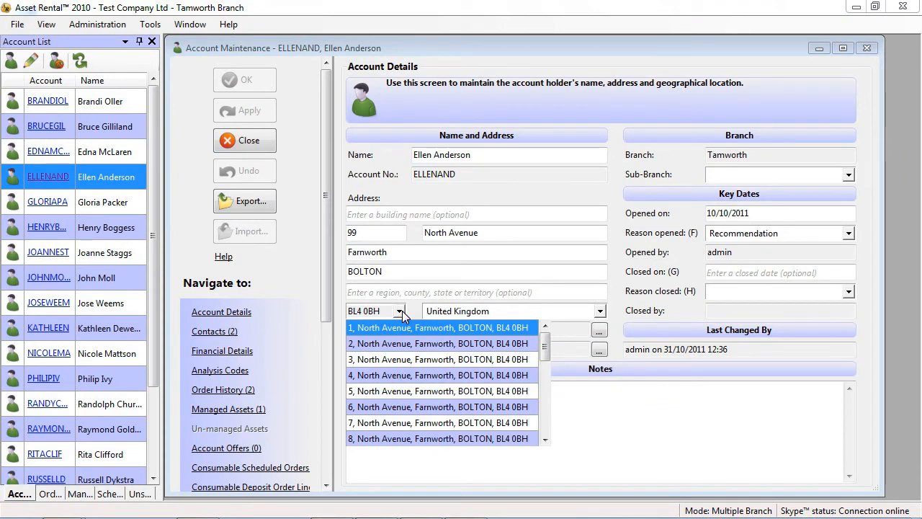
left_click(400, 312)
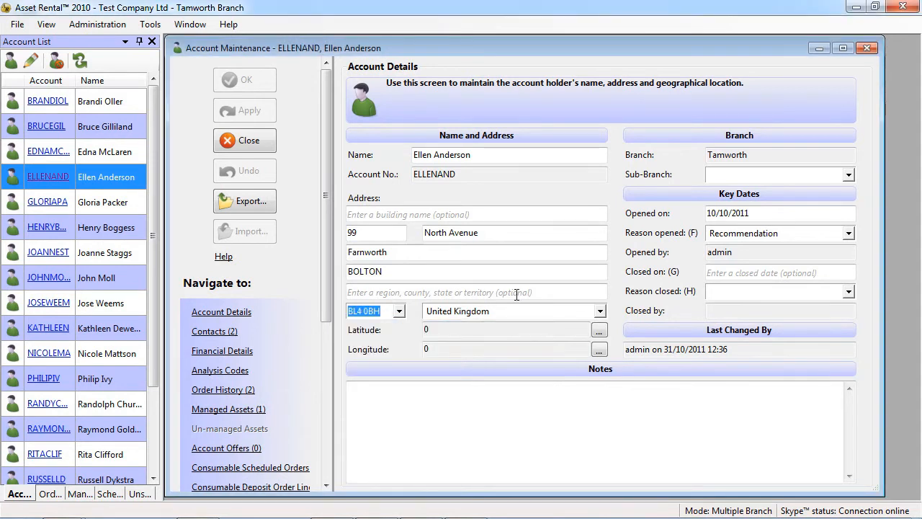
left_click(849, 234)
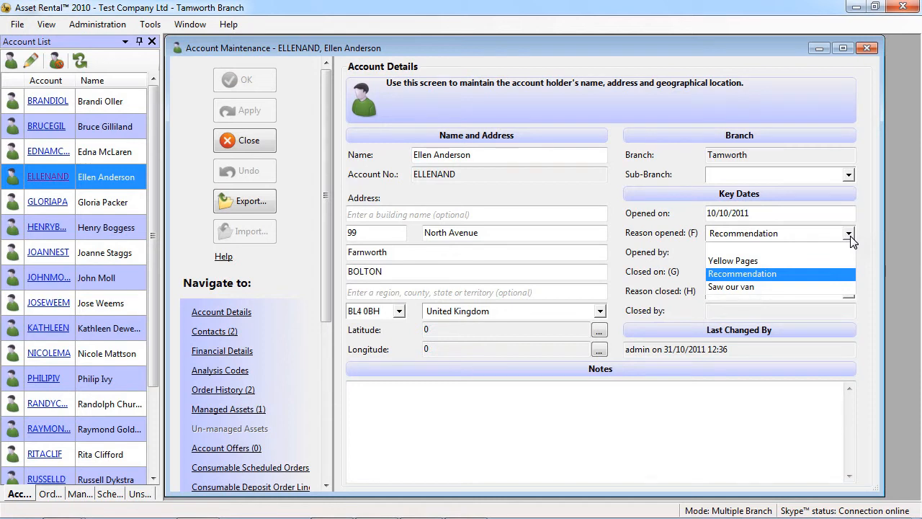
left_click(850, 238)
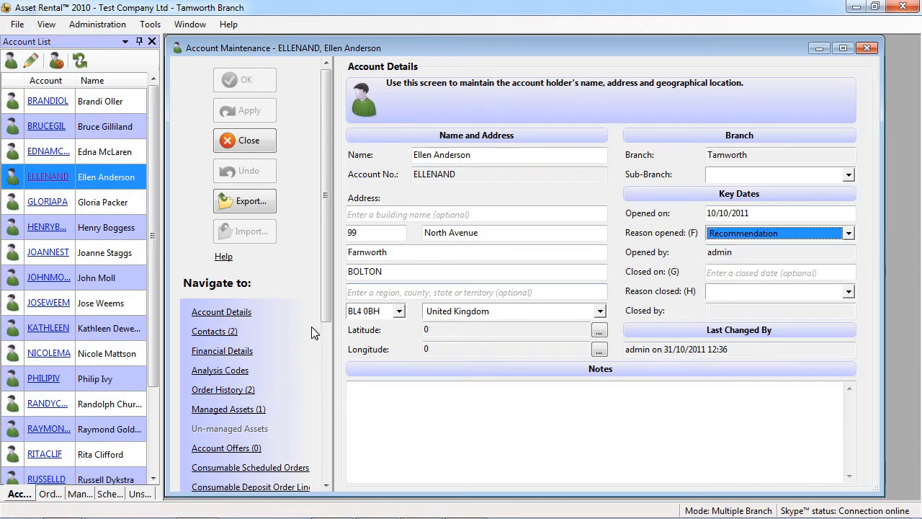
Examine the account's contacts, selecting the first contact's telephone number, Skype name and email address in turn.
left_click(230, 336)
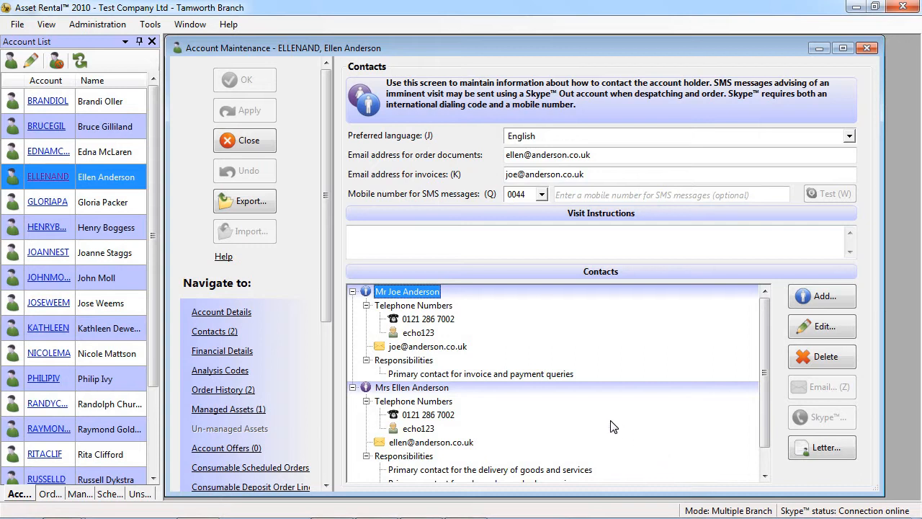
left_click(432, 319)
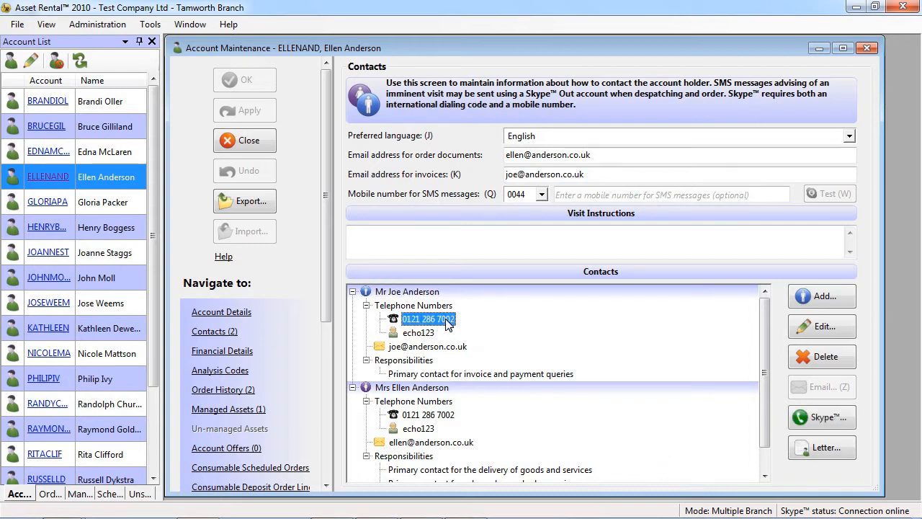
left_click(440, 335)
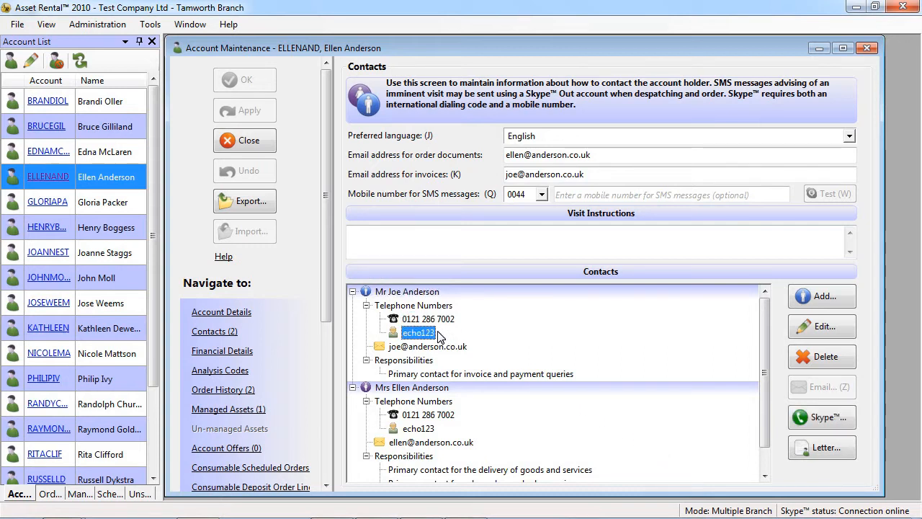
left_click(442, 348)
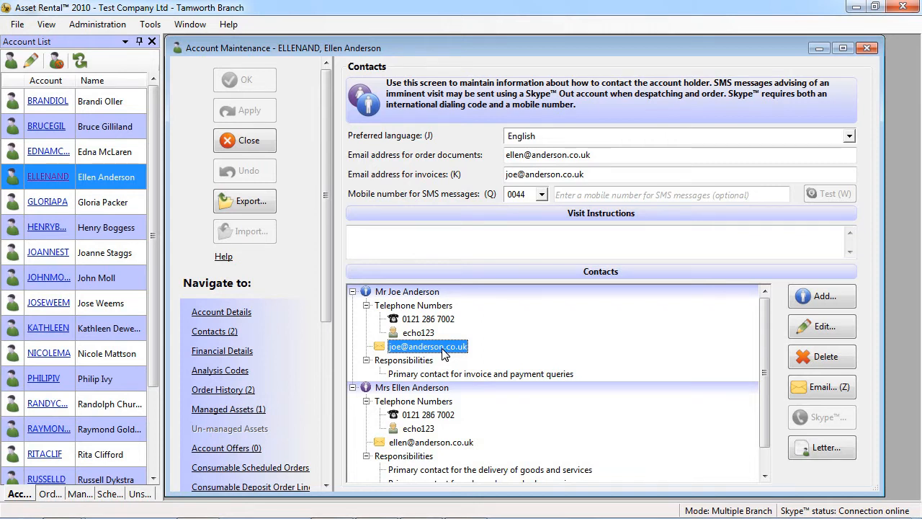
Review the account's order history, examine the Oasis Water Cooler's managed asset details and scheduled orders, and close the asset.
left_click(233, 392)
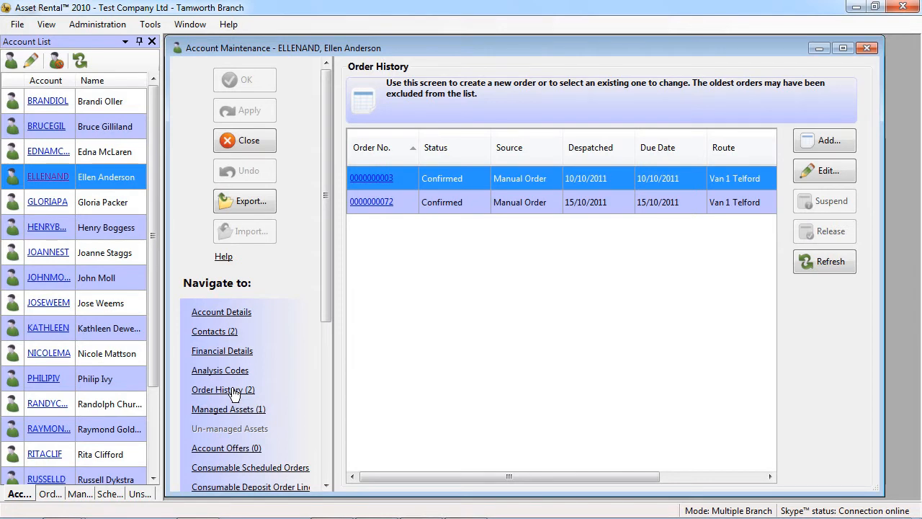
left_click(233, 410)
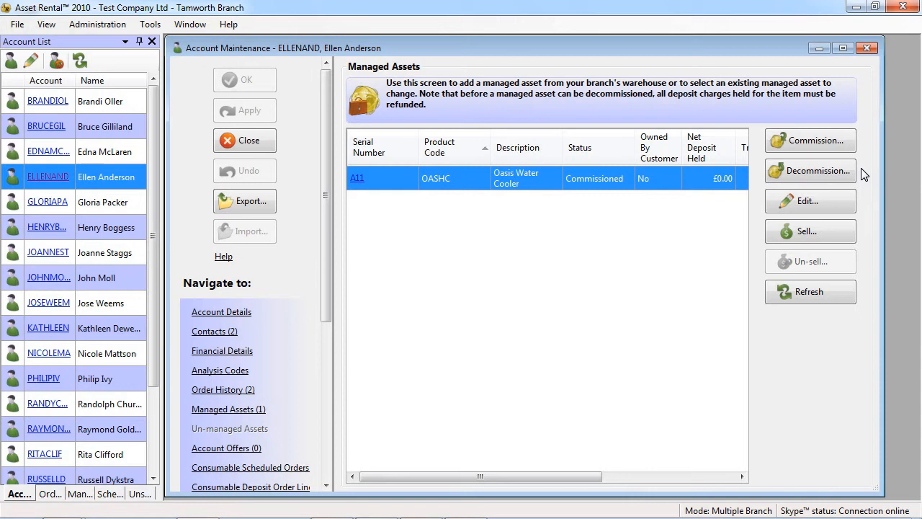
left_click(823, 199)
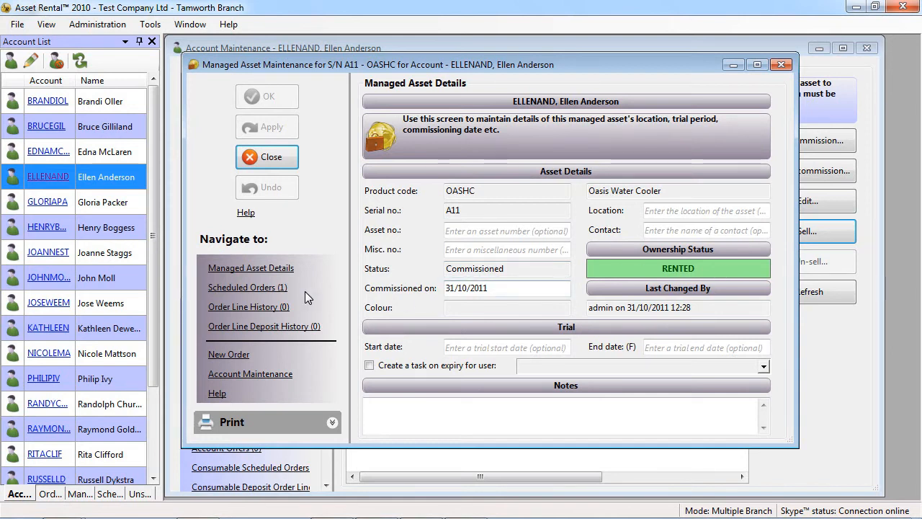
left_click(265, 288)
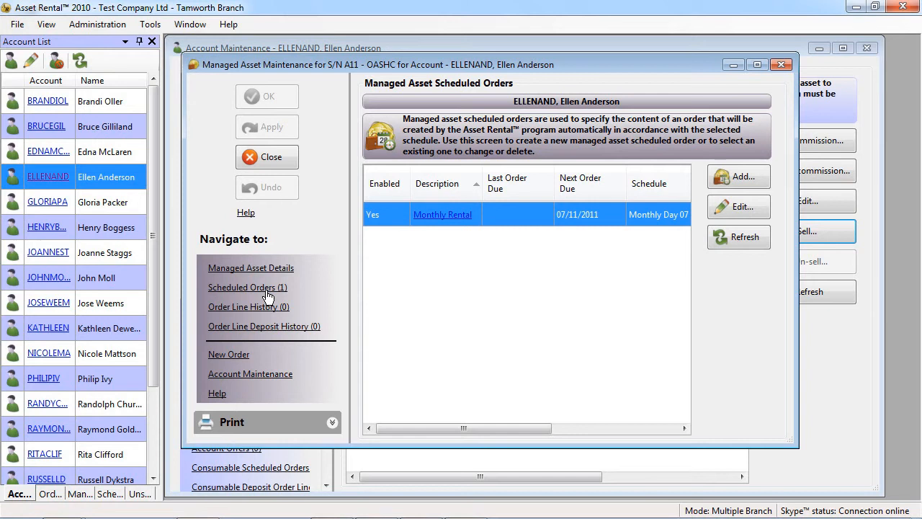
left_click(259, 157)
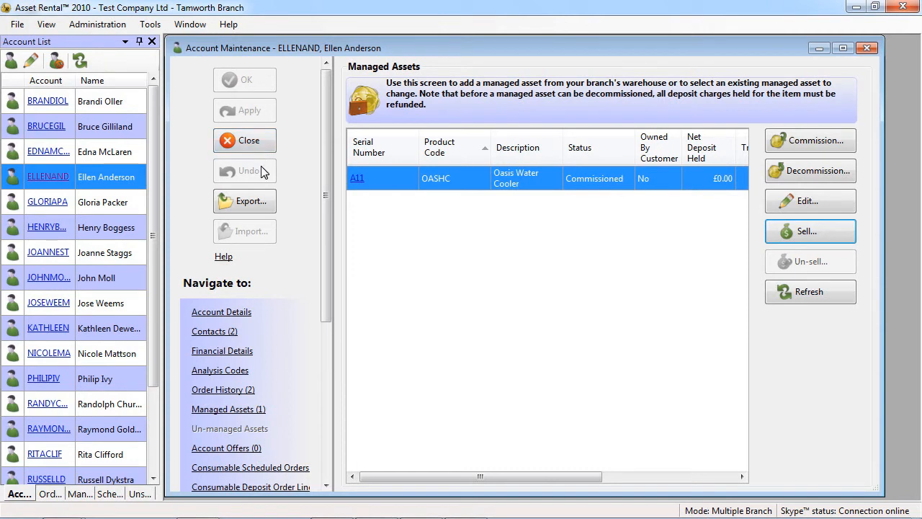
Create and save an account offer for product W19 with the quantity offer Buy one get one free.
left_click(242, 448)
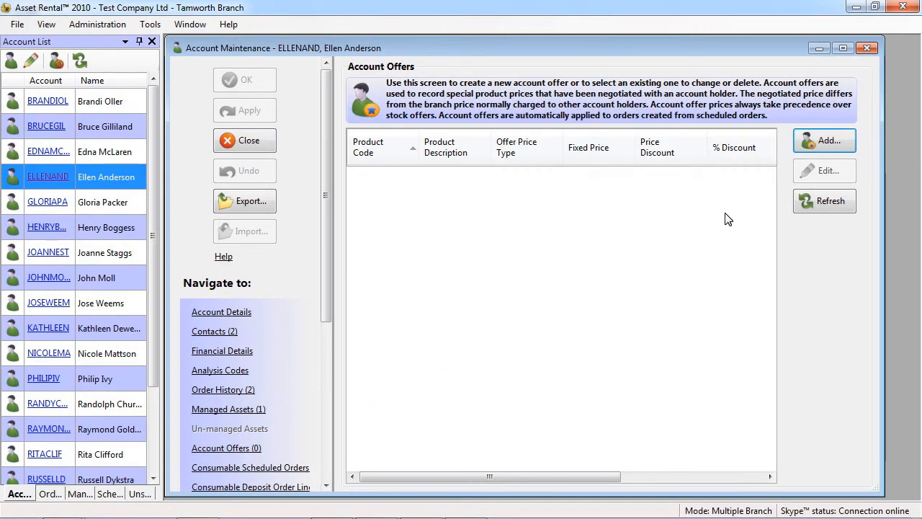
left_click(808, 139)
left_click(568, 208)
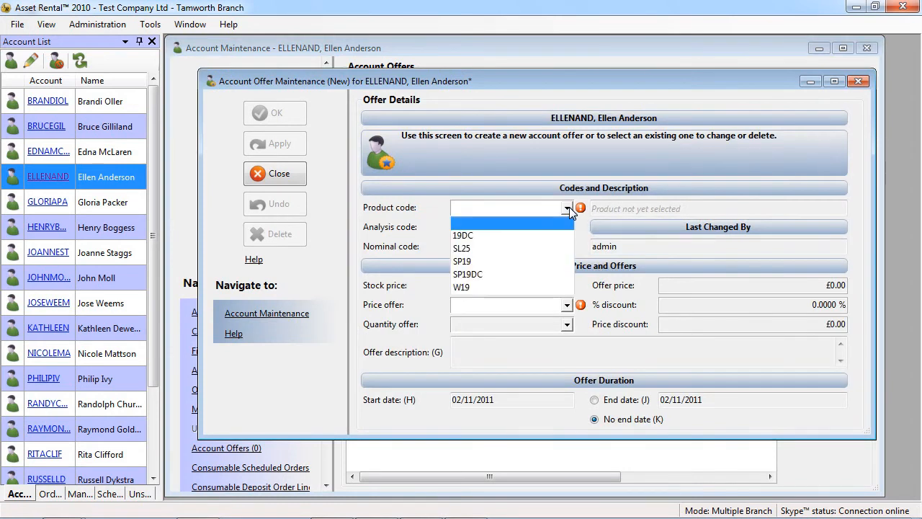
left_click(561, 286)
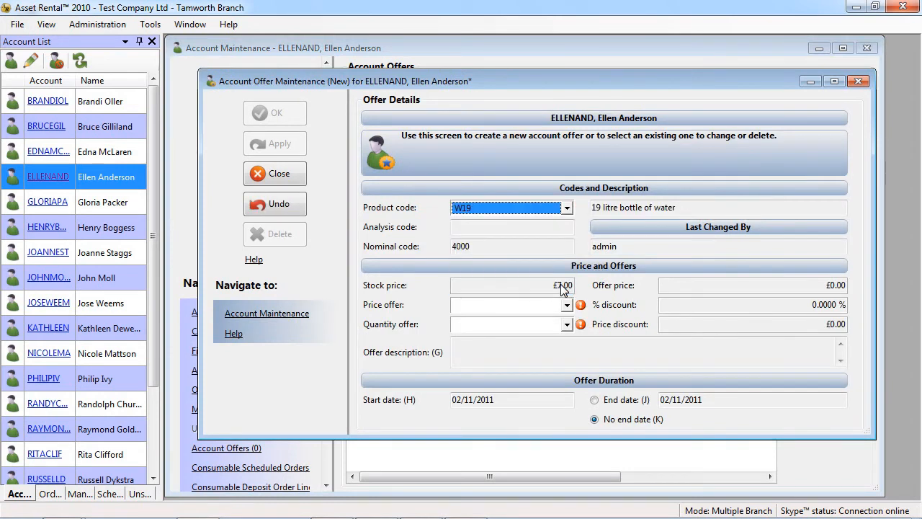
left_click(567, 305)
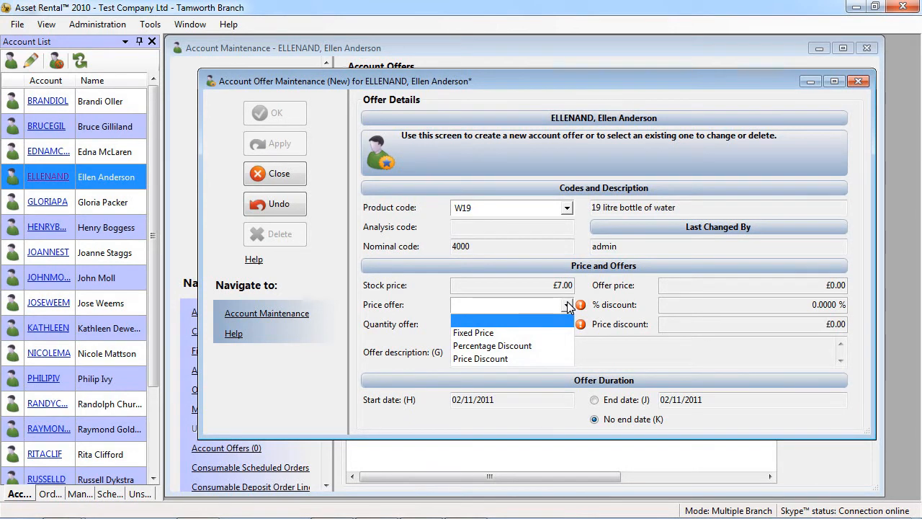
left_click(567, 306)
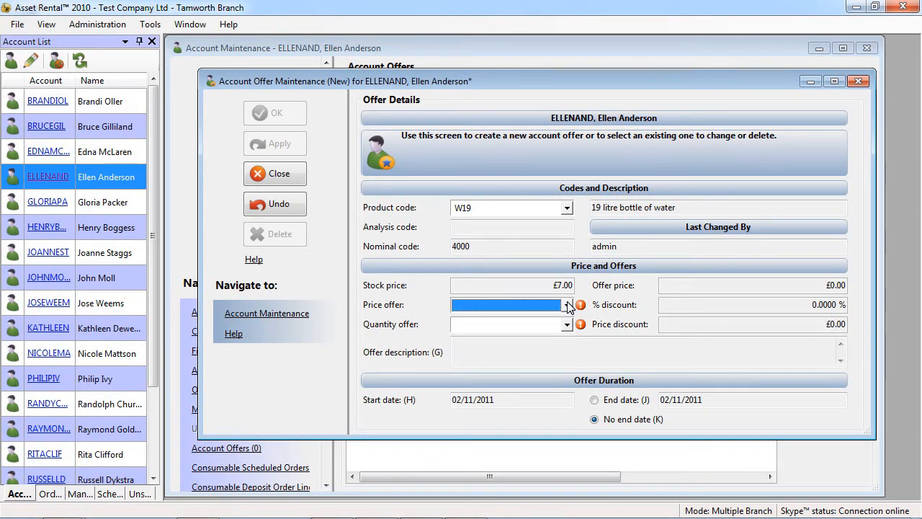
left_click(568, 326)
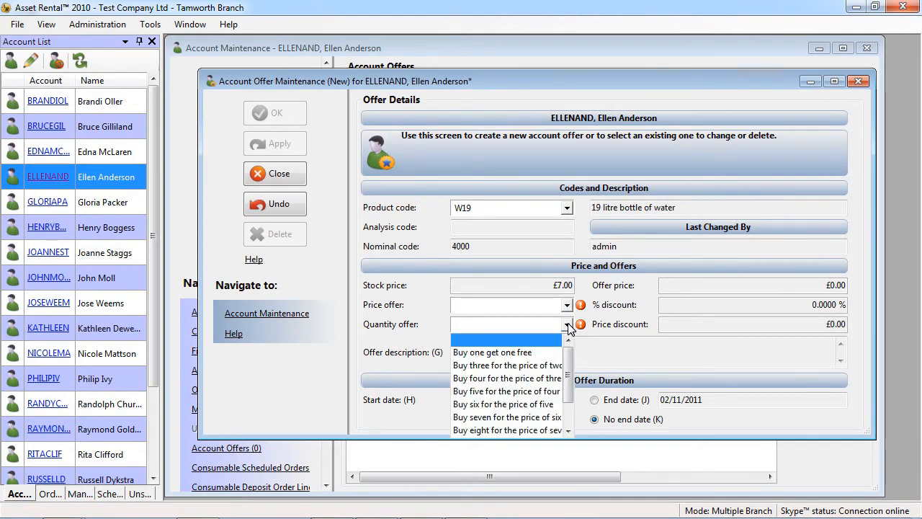
mouse_move(569, 359)
left_mouse_down()
mouse_move(570, 378)
mouse_move(571, 347)
left_mouse_up()
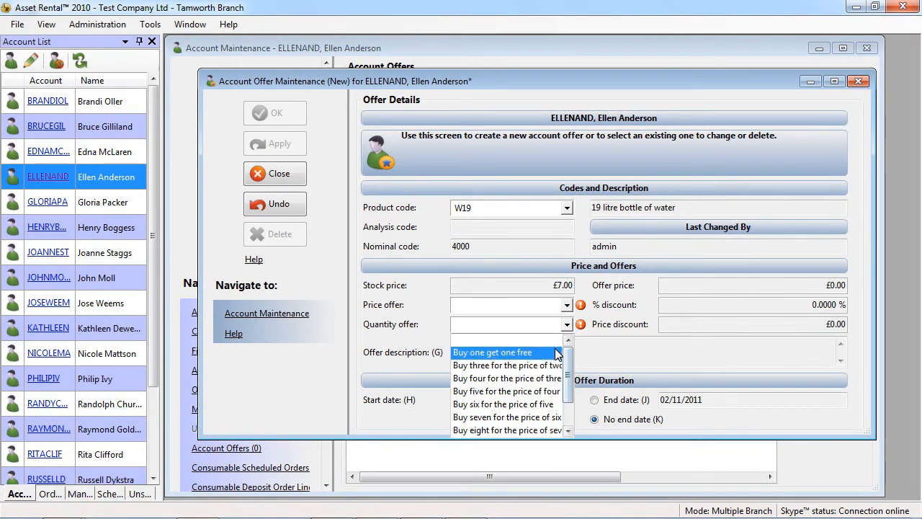
left_click(556, 352)
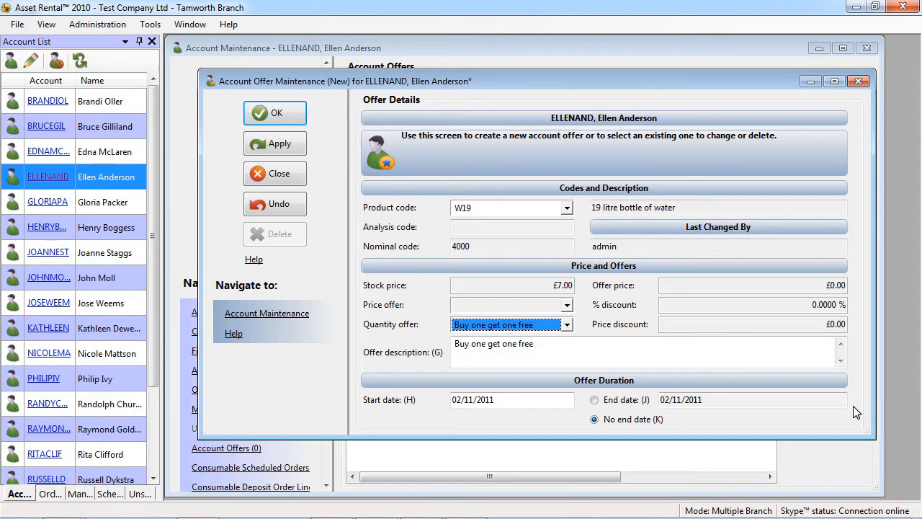
left_click(286, 119)
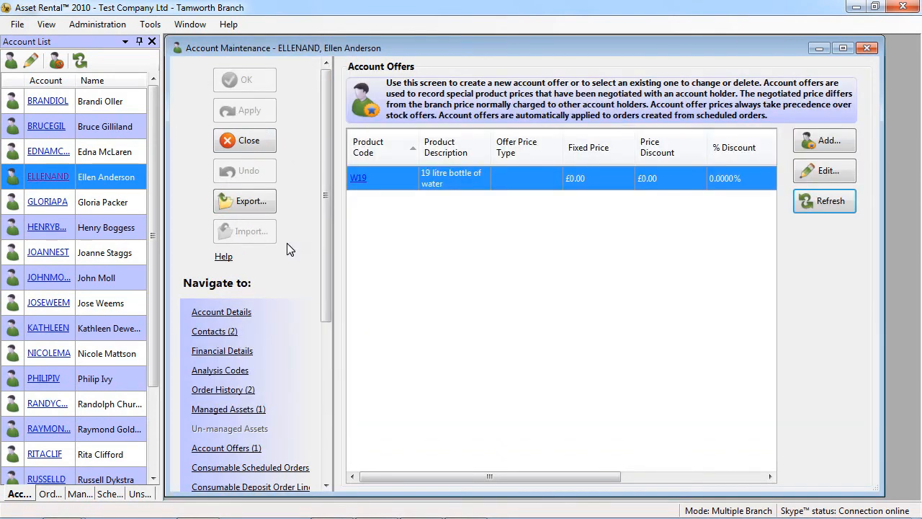
Review the account's consumable scheduled orders and deposit order lines, and open and close the order behind the SP19DC deposit charge.
left_click(295, 468)
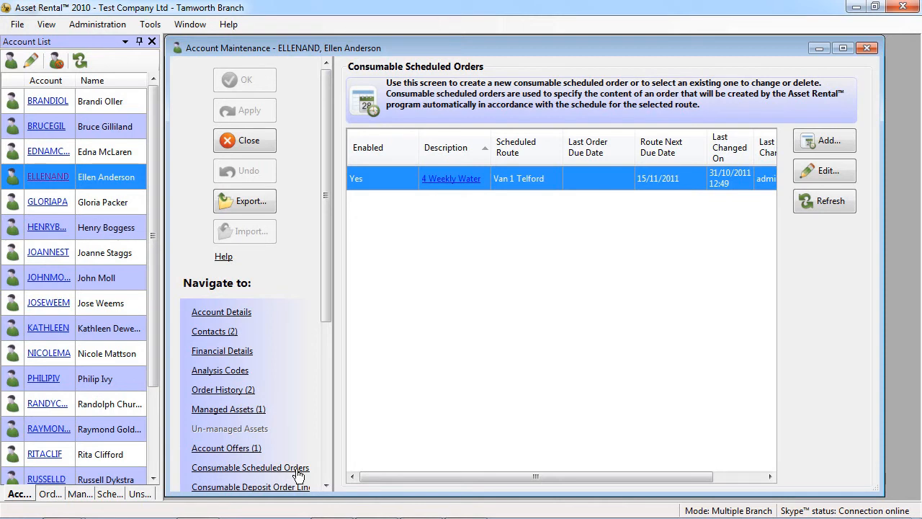
left_click(301, 487)
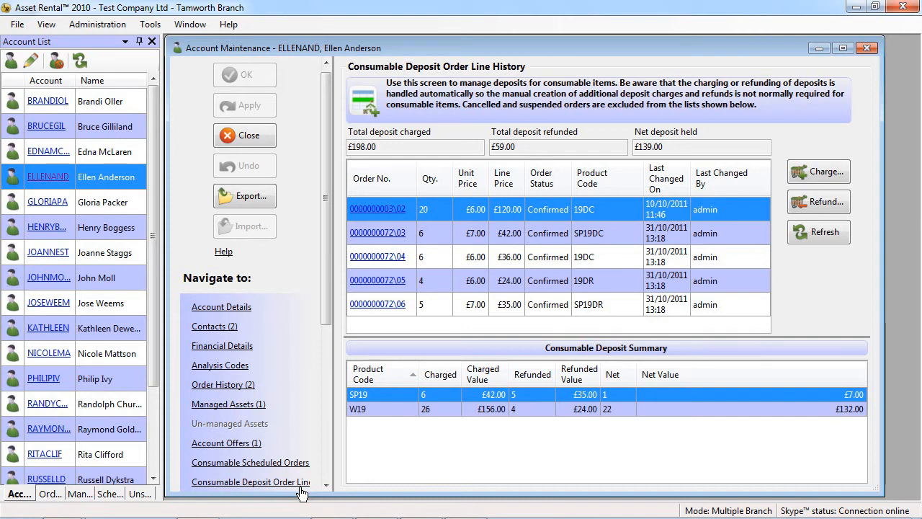
left_click(380, 235)
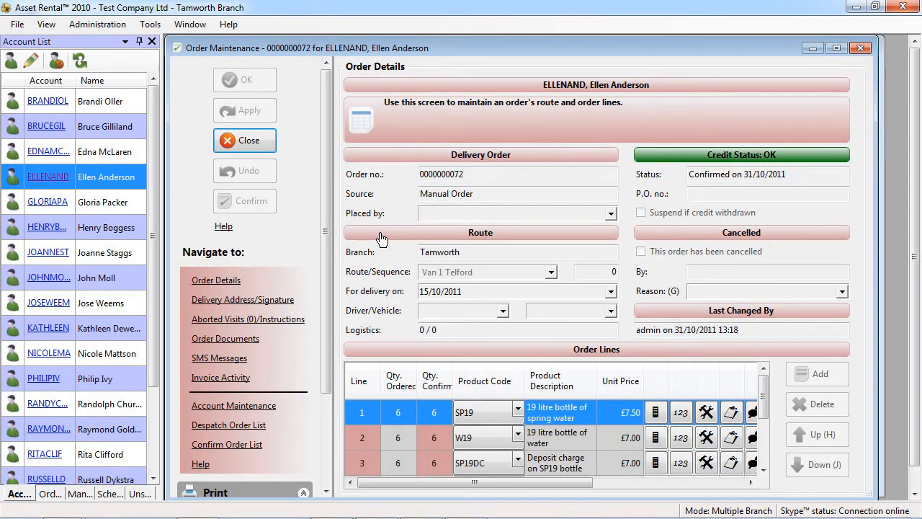
left_click(258, 144)
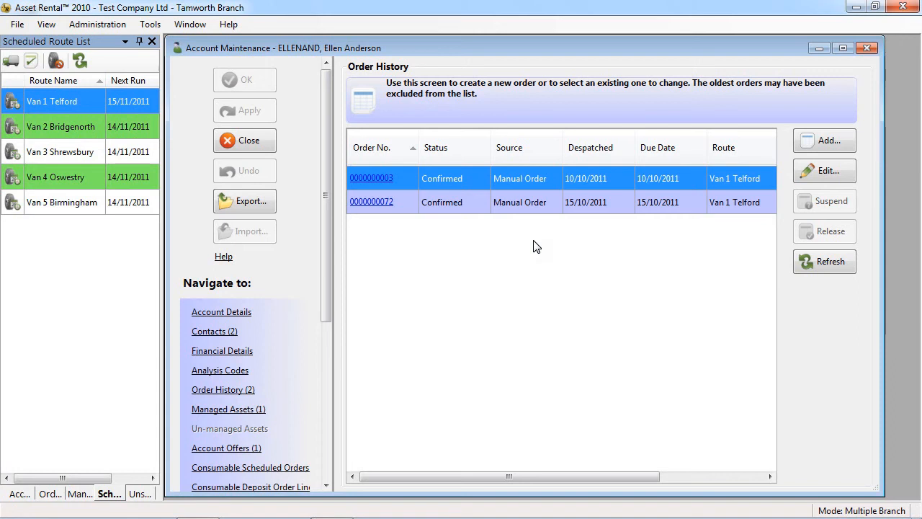
Start a new order on the Van 1 Telford route for 15/11/2011 with an order line of 6 W19 water bottles.
left_click(817, 138)
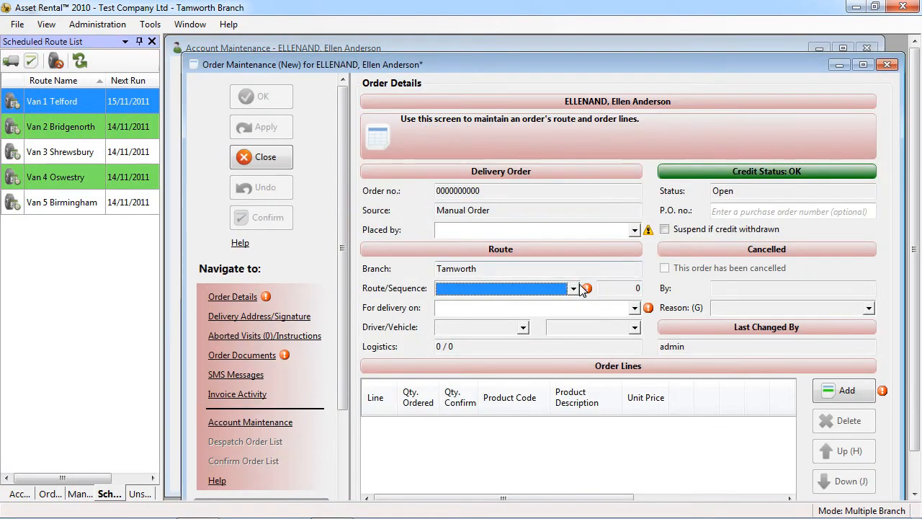
left_click(574, 288)
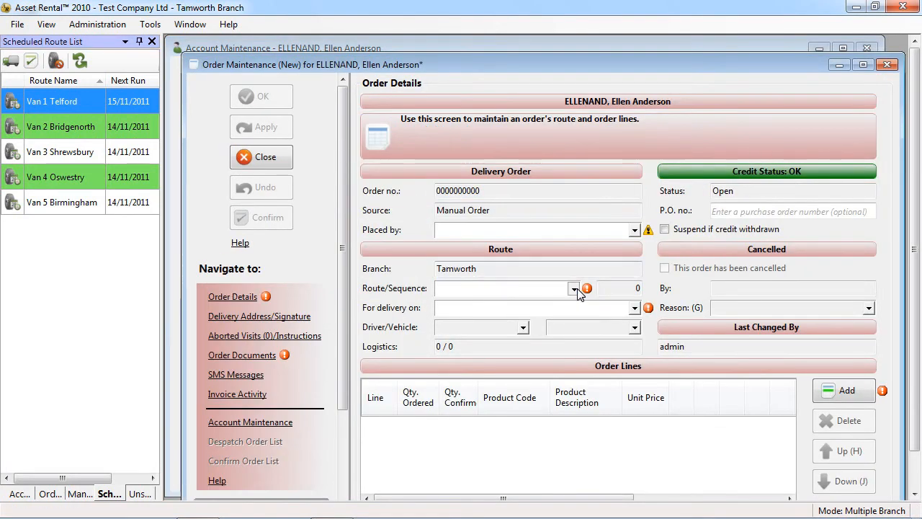
left_click(603, 384)
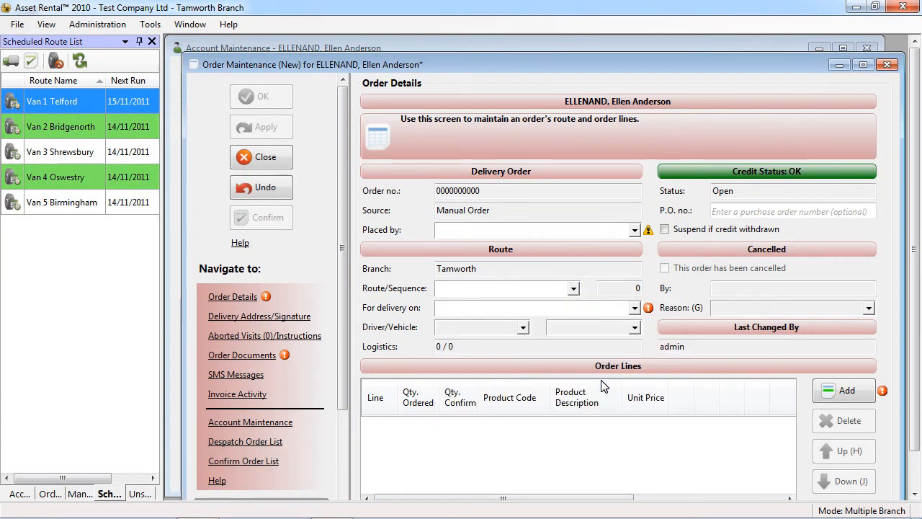
left_click(825, 393)
left_click(542, 428)
left_click(531, 468)
left_click(425, 432)
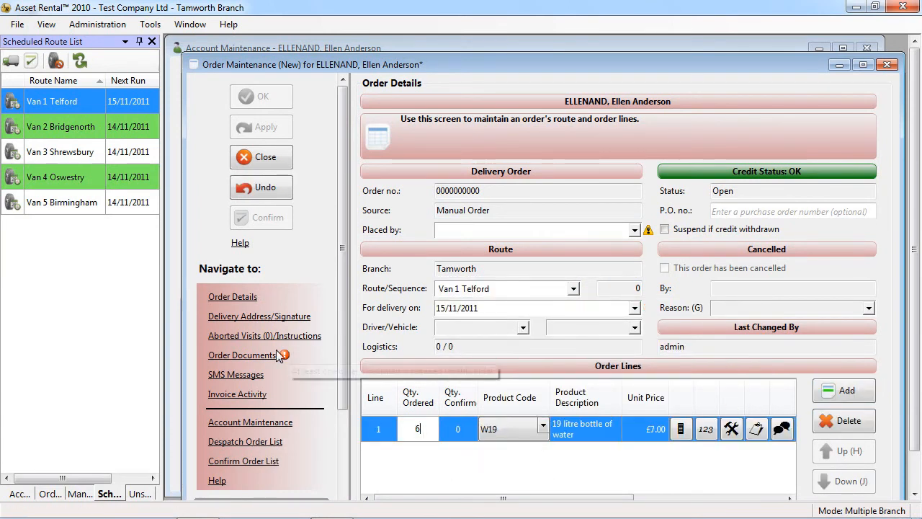
Add the Default Shipping Note to the order's documents, enter its number of copies, and save the order.
left_click(244, 355)
left_click(814, 176)
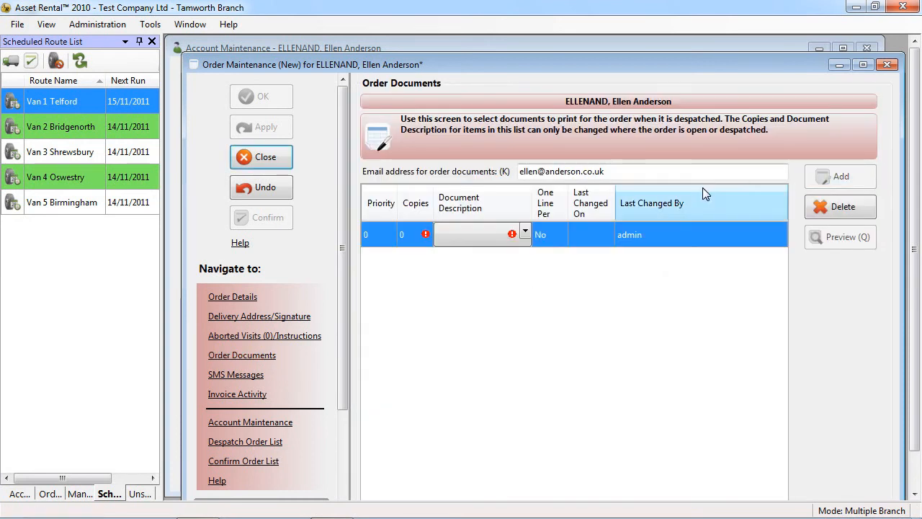
left_click(525, 229)
left_click(525, 230)
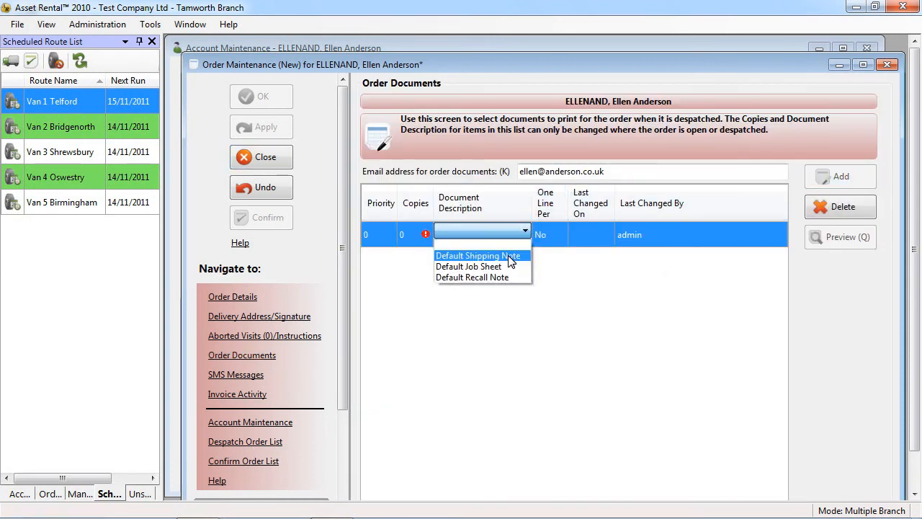
left_click(508, 255)
left_click(407, 235)
left_click(261, 97)
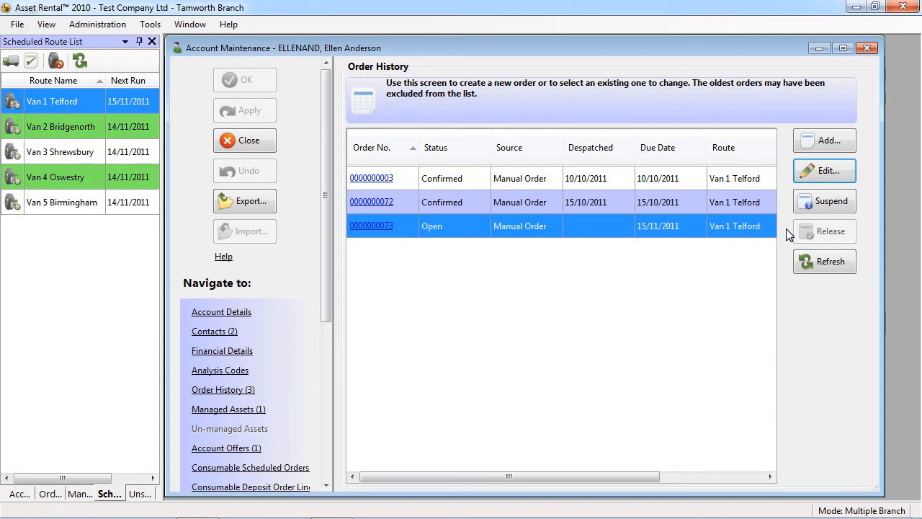
Despatch the new order at sequence 0 on the Van 1 Telford route, dated 02/11/2011, and apply the change.
right_click(82, 105)
left_click(106, 114)
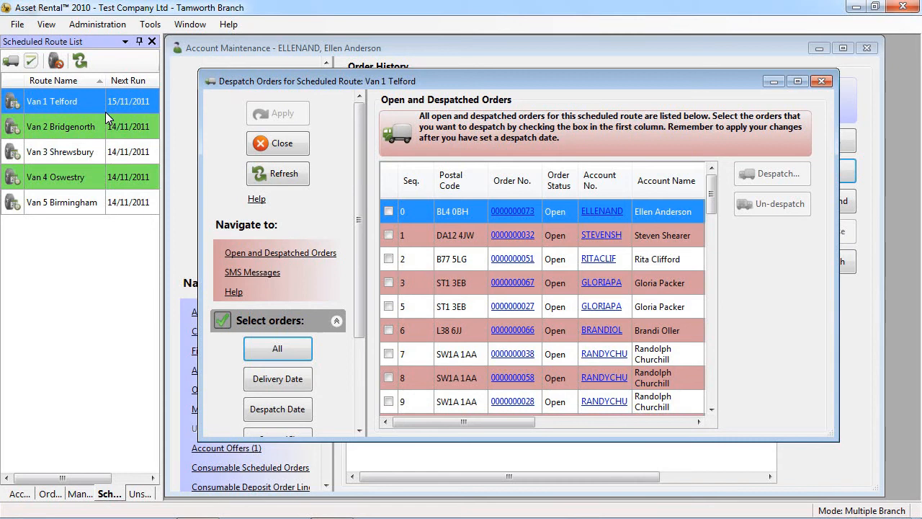
left_click(388, 211)
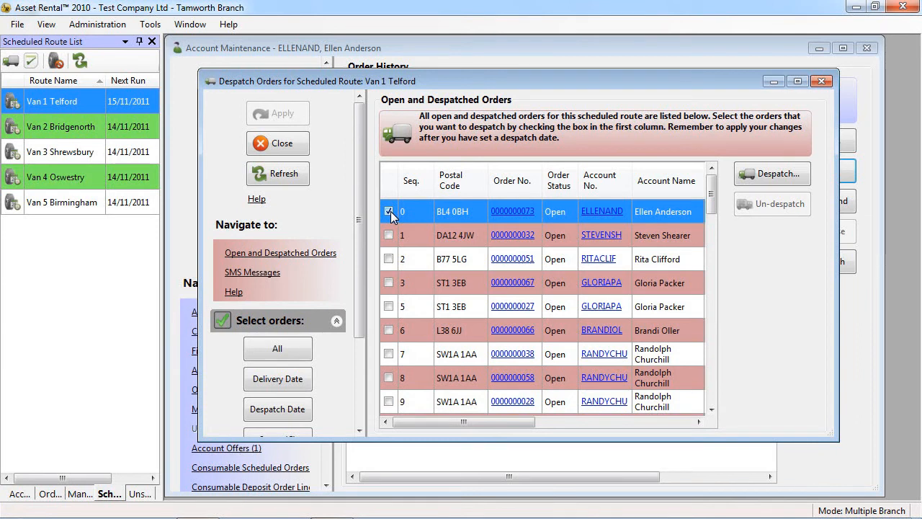
left_click(762, 174)
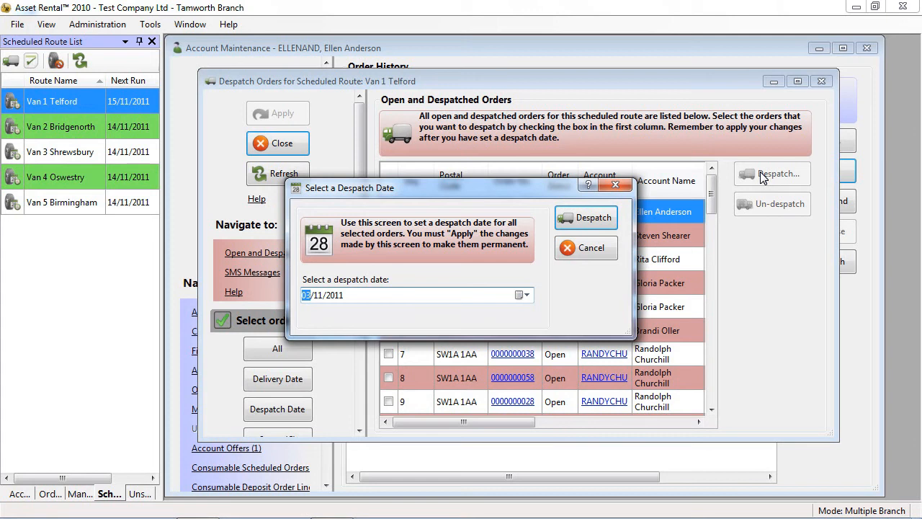
left_click(520, 296)
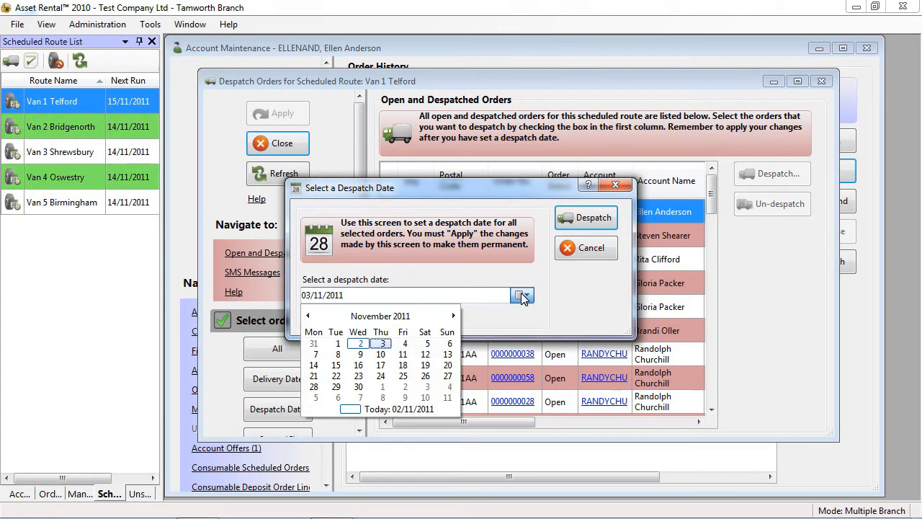
left_click(361, 342)
left_click(584, 219)
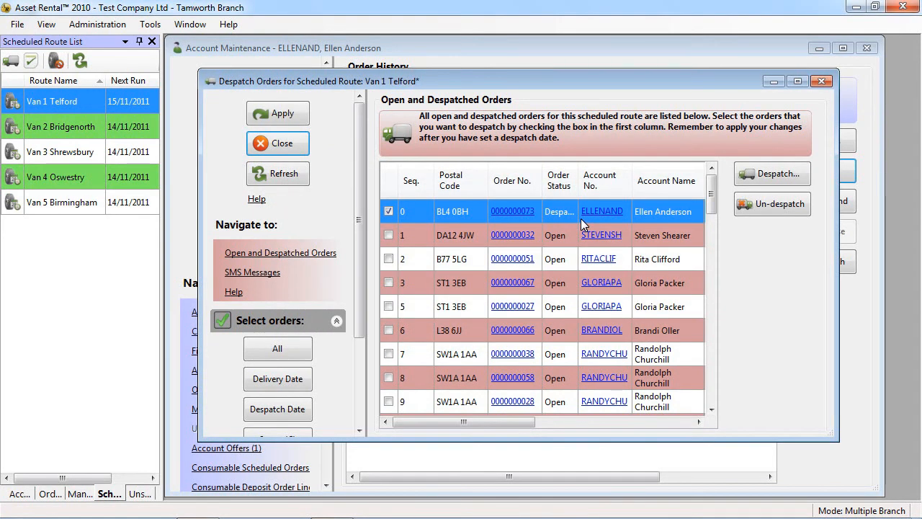
left_click(307, 119)
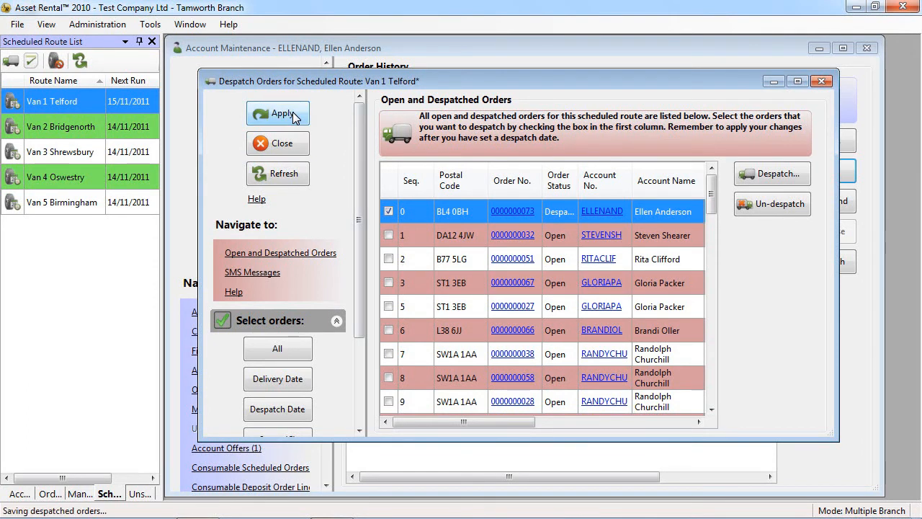
Review the order selection and print options for the Van 1 Telford despatch, and close the despatch window.
scroll(354, 187, "down", 1)
scroll(355, 187, "down", 1)
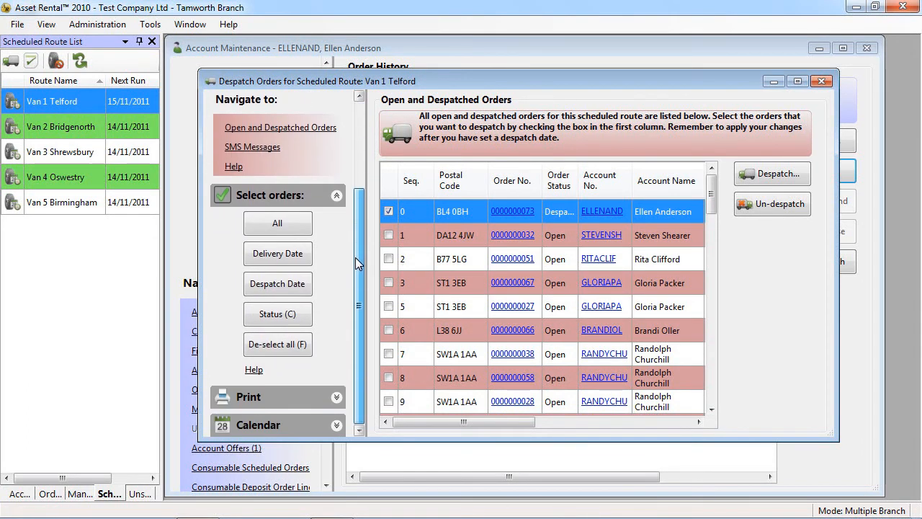
left_click(335, 402)
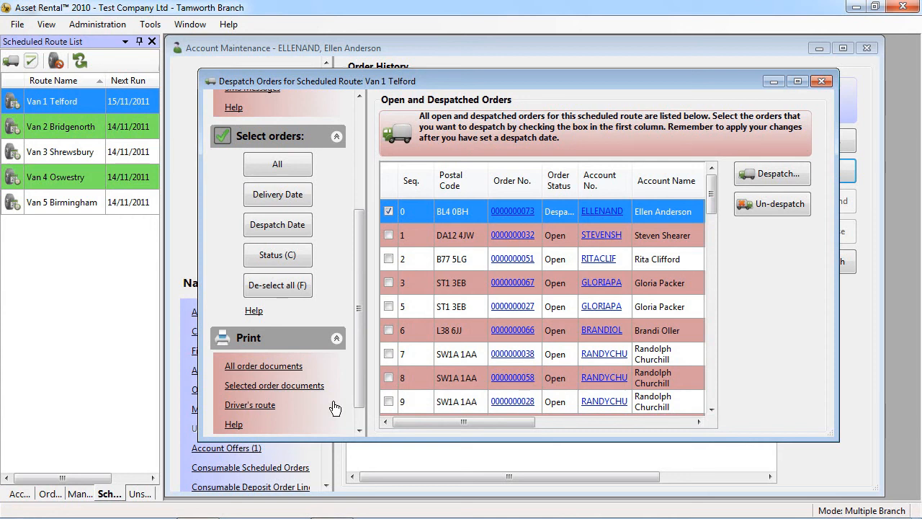
left_click(822, 81)
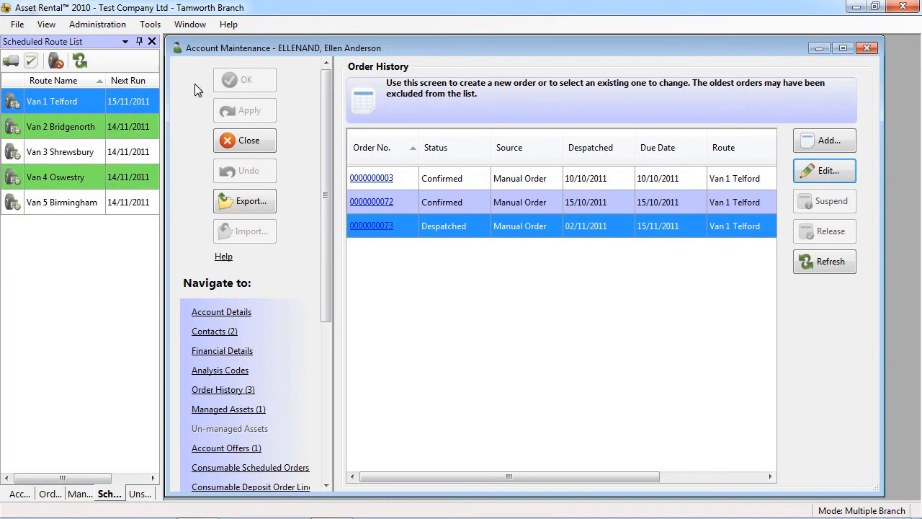
Open the new despatched order for confirmation from the Van 1 Telford orders awaiting confirmation.
right_click(75, 105)
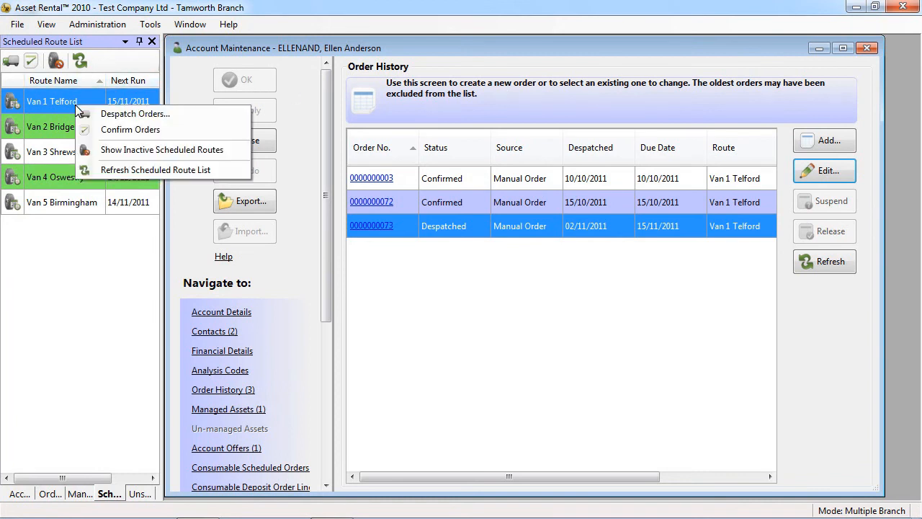
left_click(108, 131)
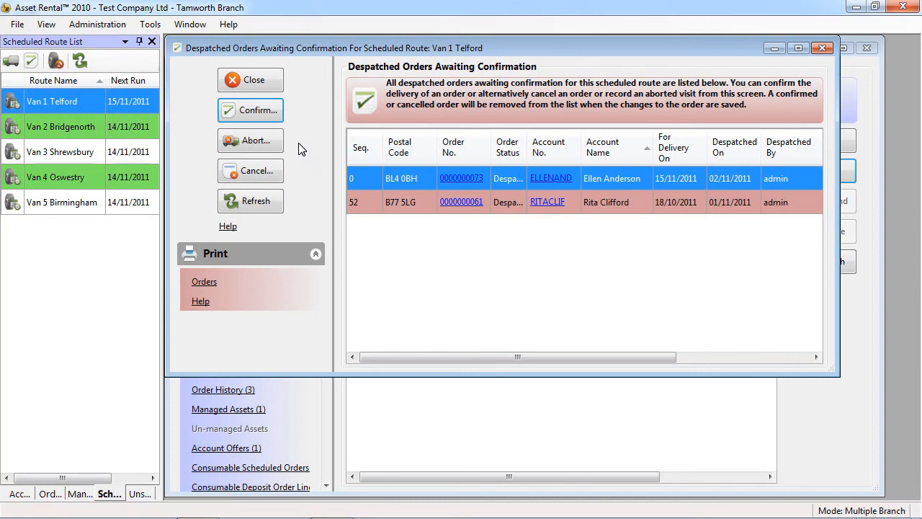
left_click(259, 114)
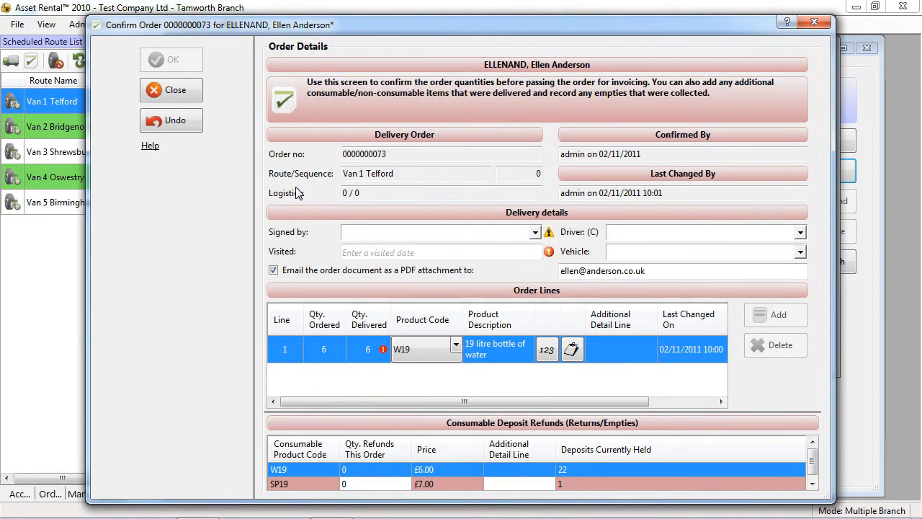
Add batch number 1186 with quantity 6 to the W19 order line, and set the visited date to 02/11/2011.
left_click(546, 350)
left_click(657, 202)
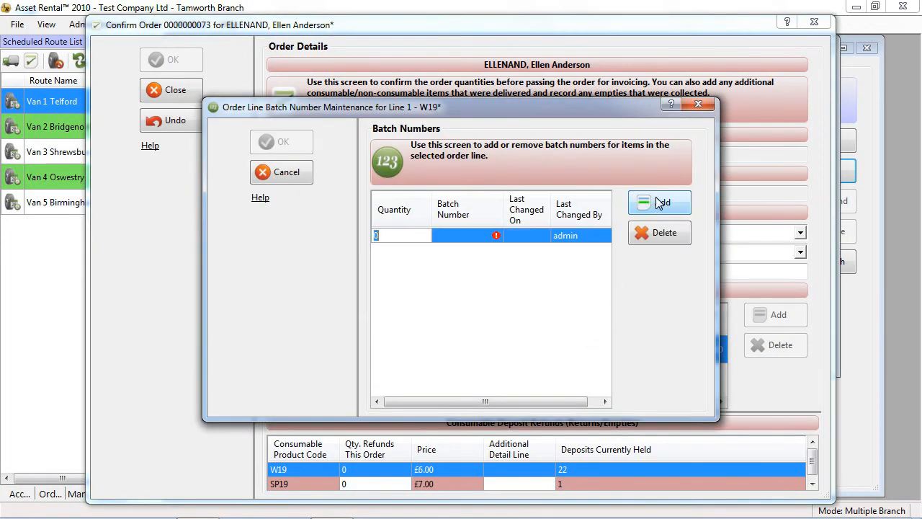
left_click(446, 242)
type("1186")
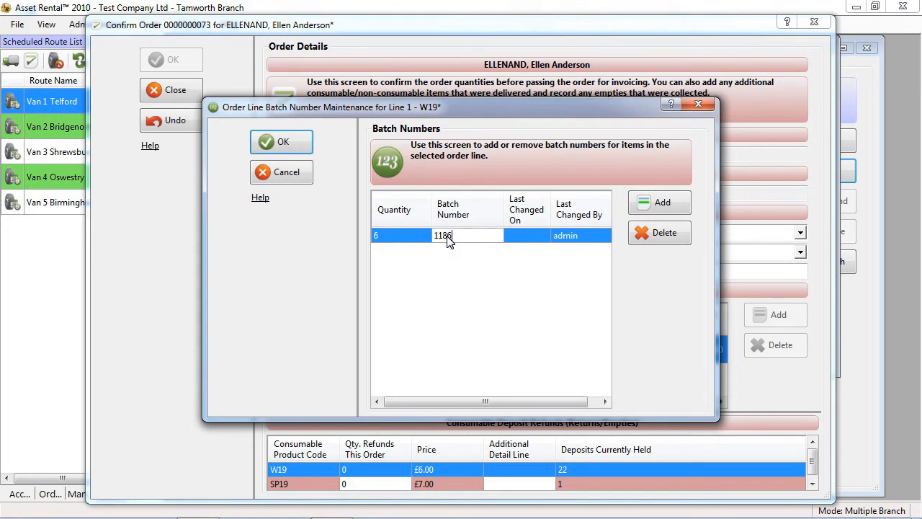
left_click(286, 141)
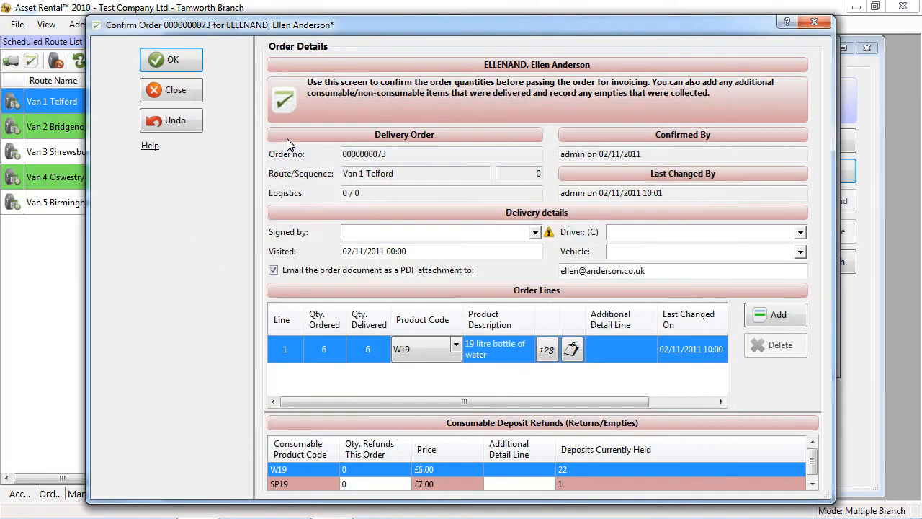
Record 5 W19 deposit refunds for the returned empties and confirm the order with these details.
left_click(353, 469)
type("5")
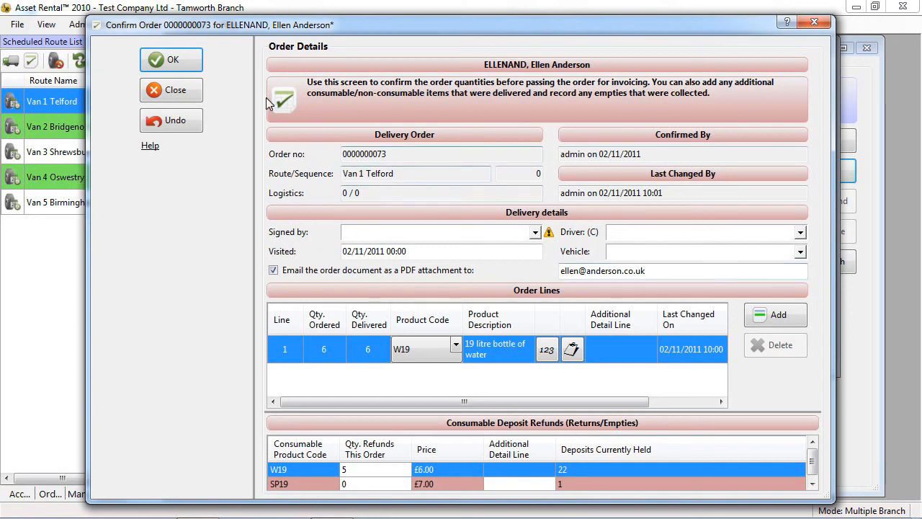
left_click(189, 60)
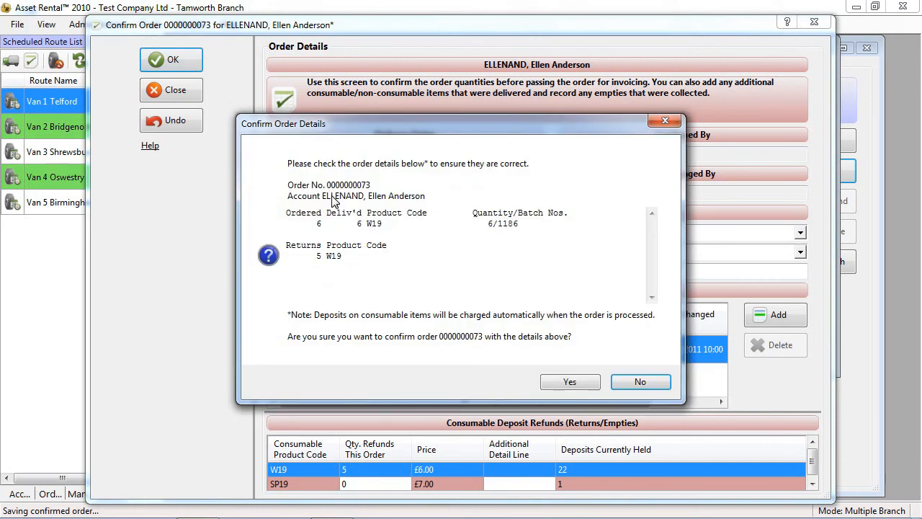
left_click(564, 382)
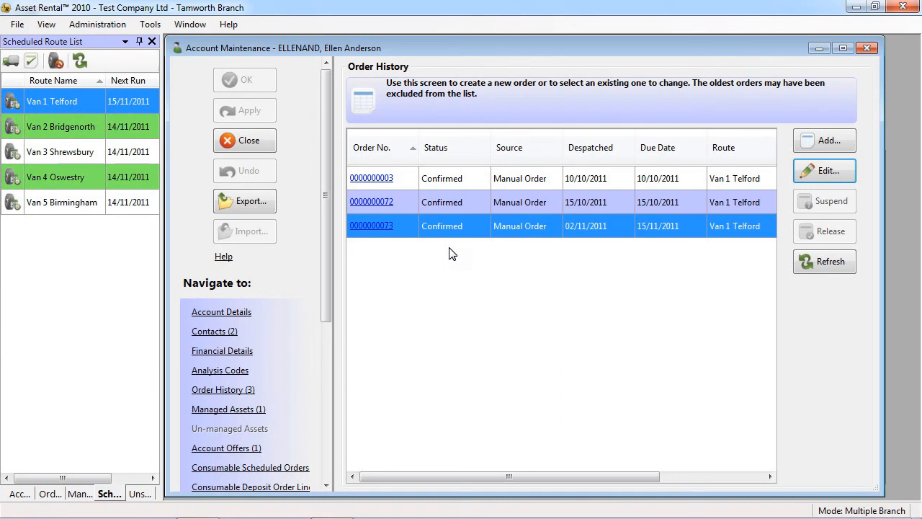
Open the newly confirmed order from the account's order history.
left_click(380, 226)
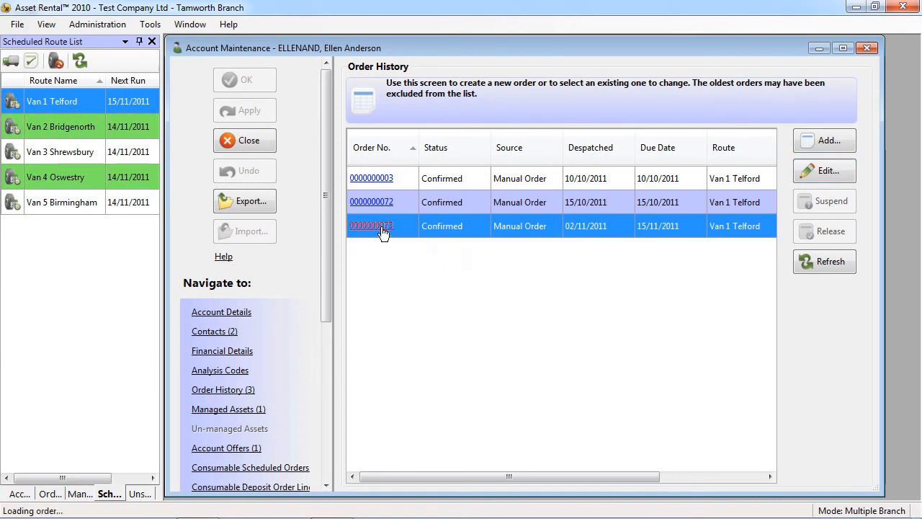